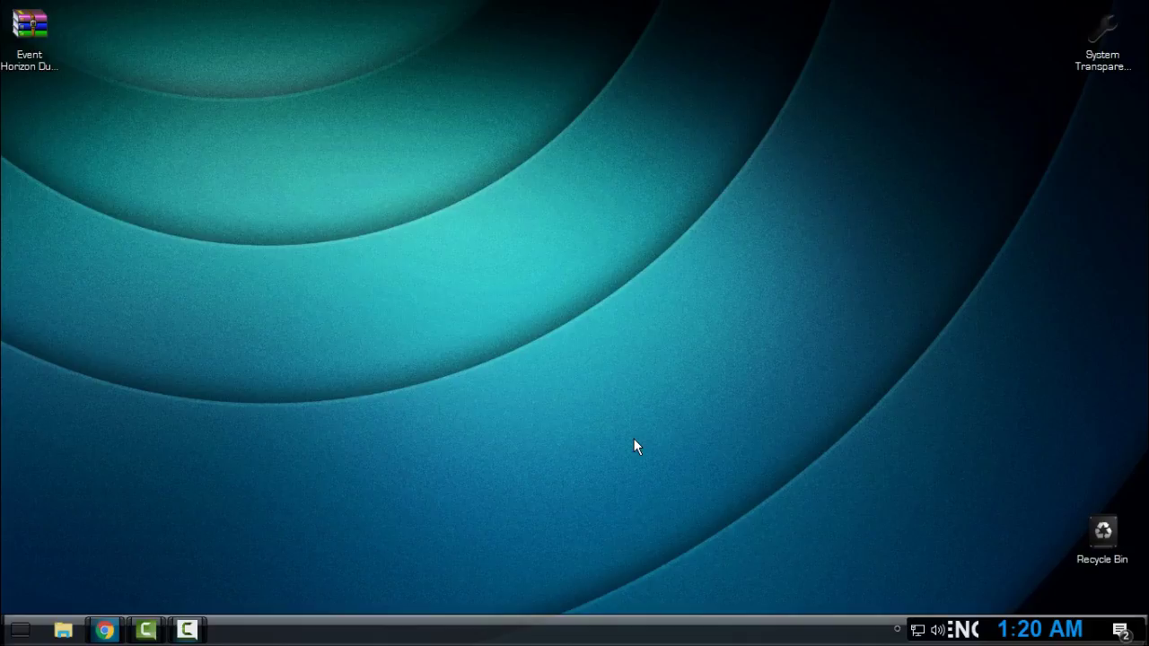
Extract the Event Horizon theme archive into its own Event Horizon Dual Themes folder.
left_click(42, 32)
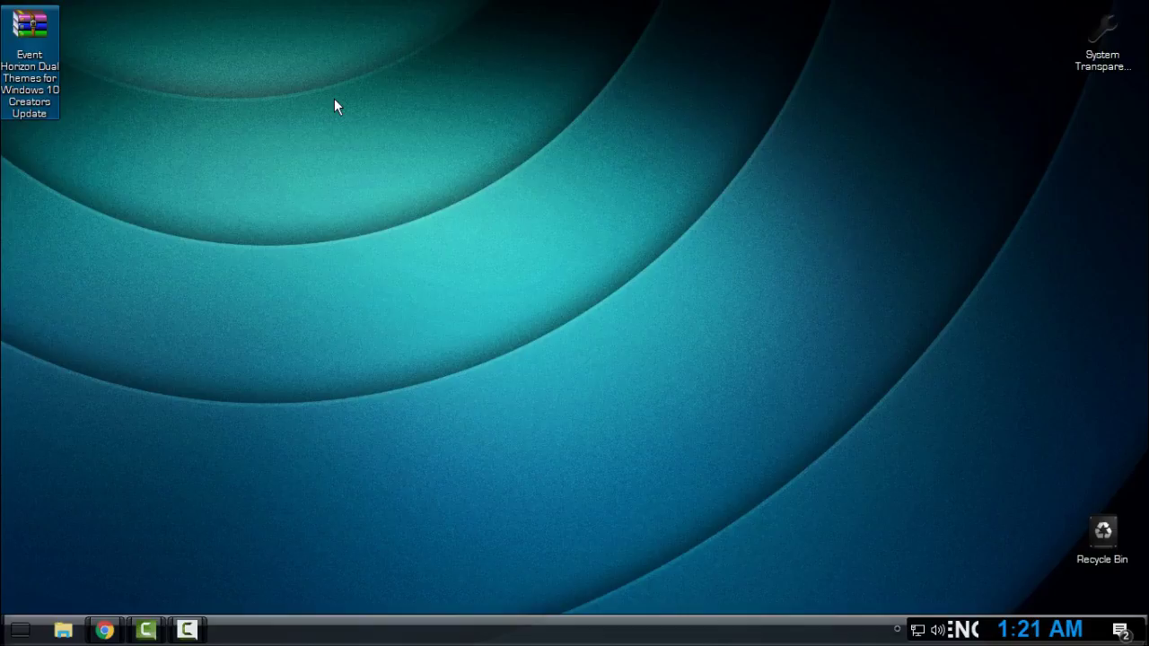
right_click(14, 42)
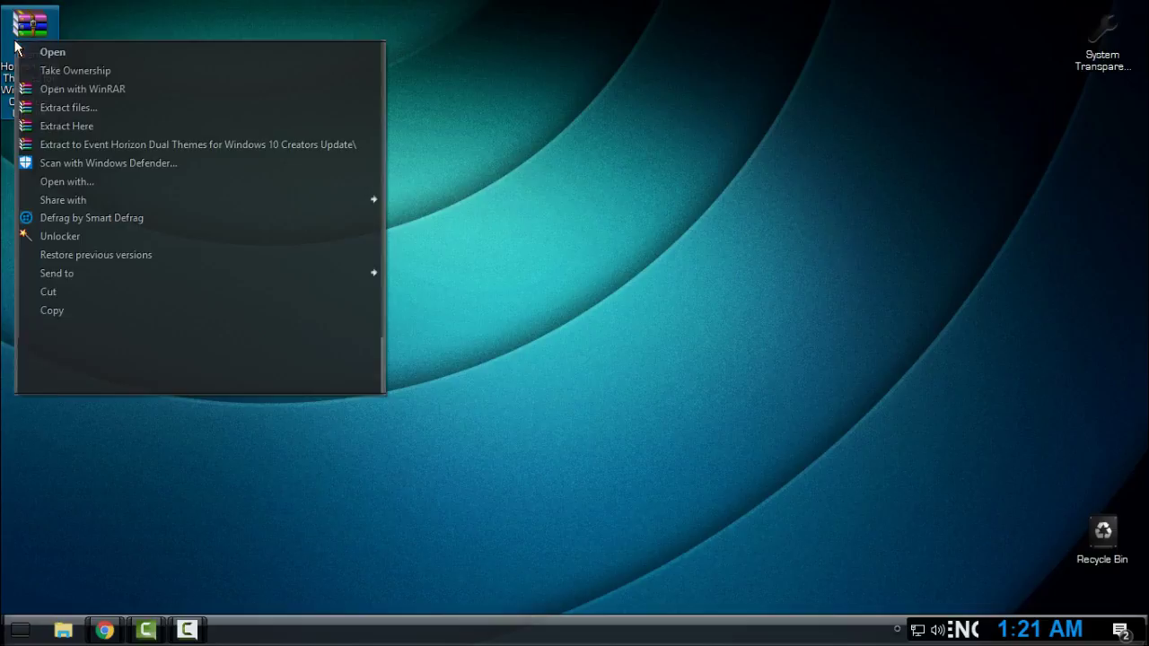
left_click(149, 142)
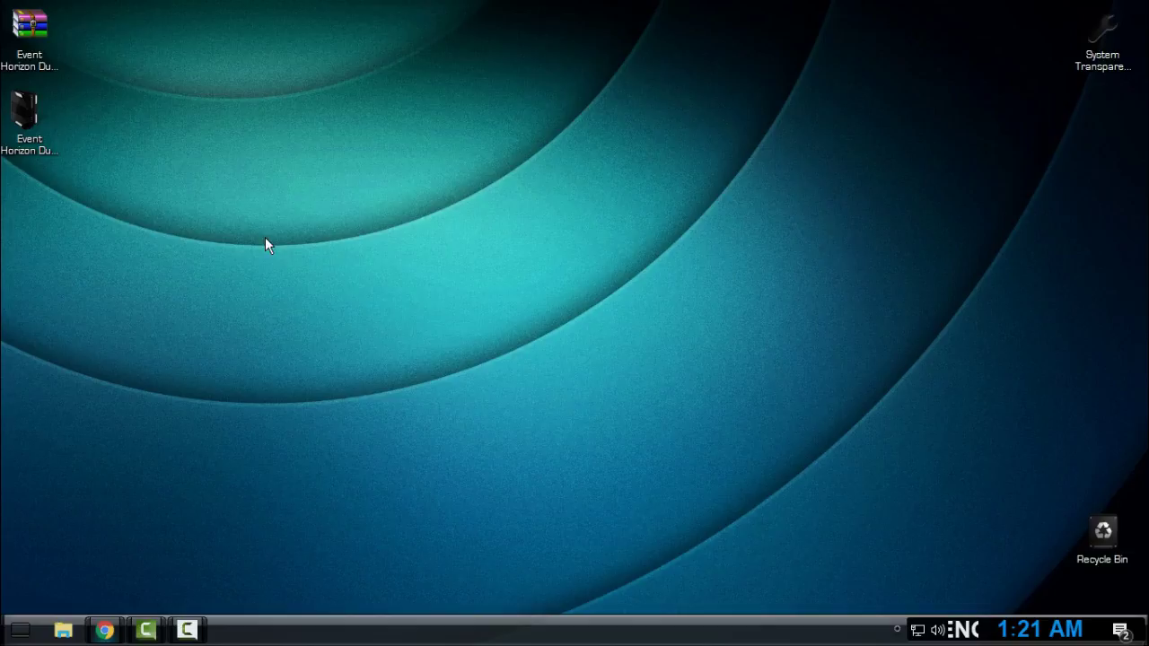
Open the extracted folder and its inner theme folder, then view the Preview image.
left_click(25, 113)
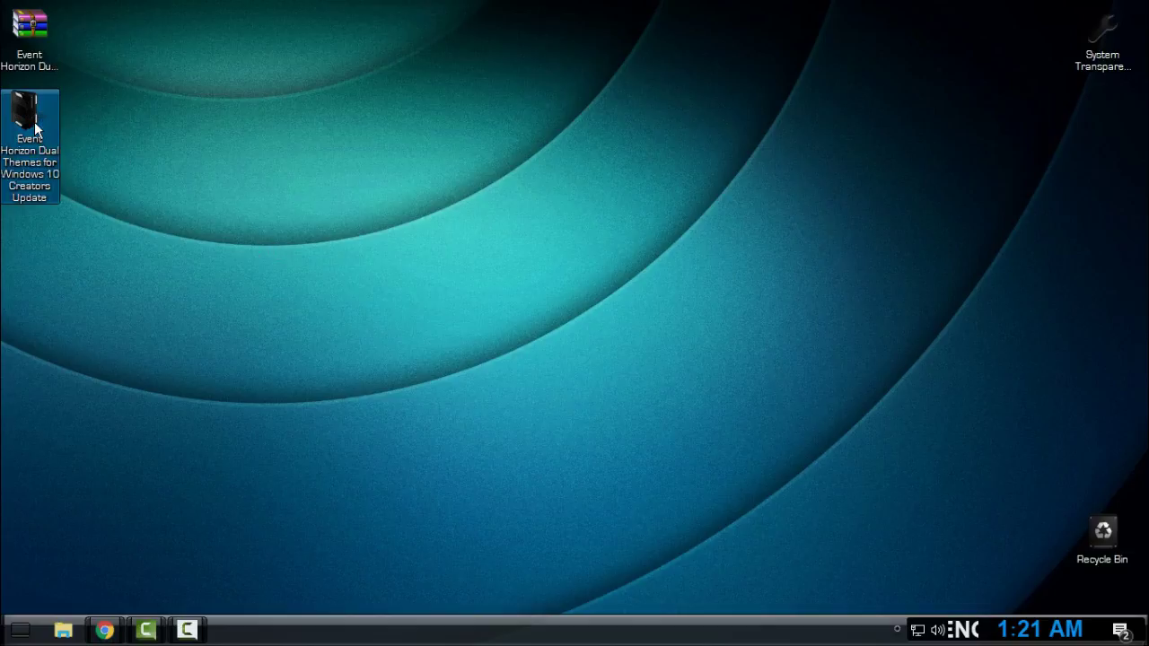
double_click(34, 128)
double_click(287, 108)
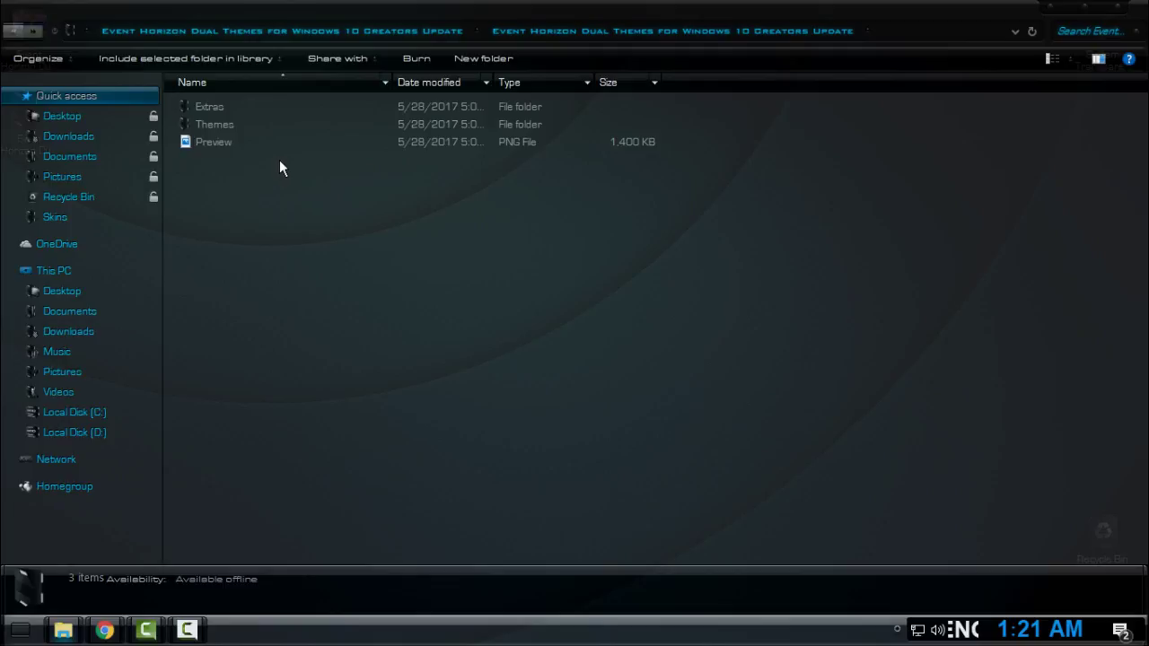
double_click(231, 152)
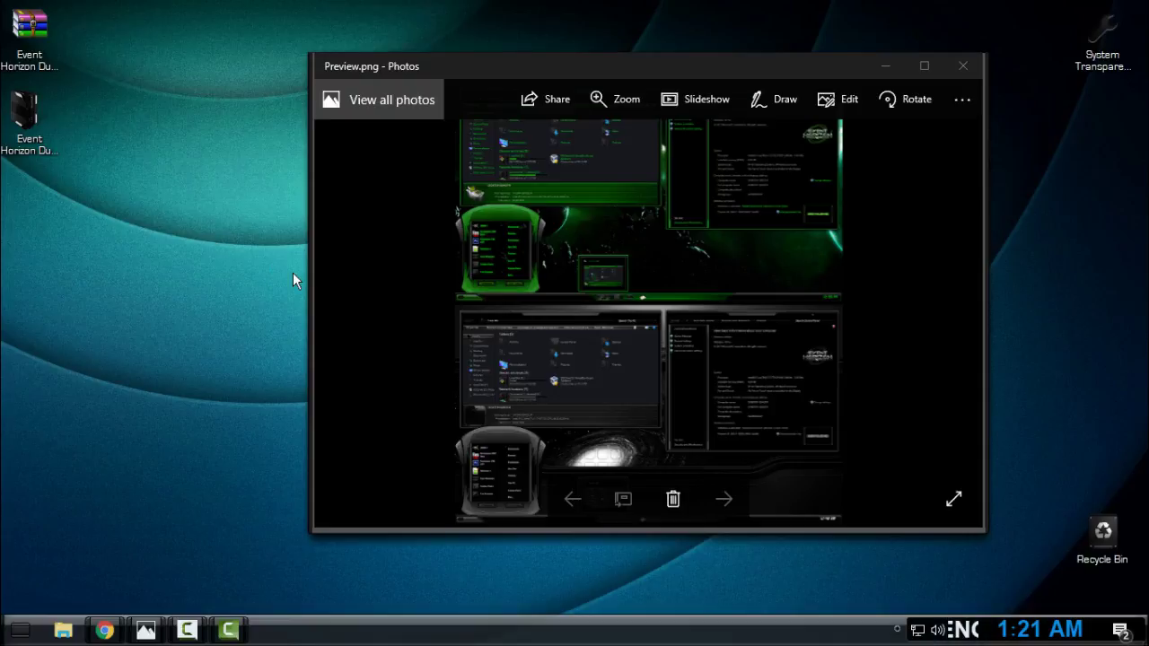
Zoom into the Preview image and pan across the green and grey Event Horizon variants.
left_click(619, 100)
left_click_drag(573, 237, 681, 353)
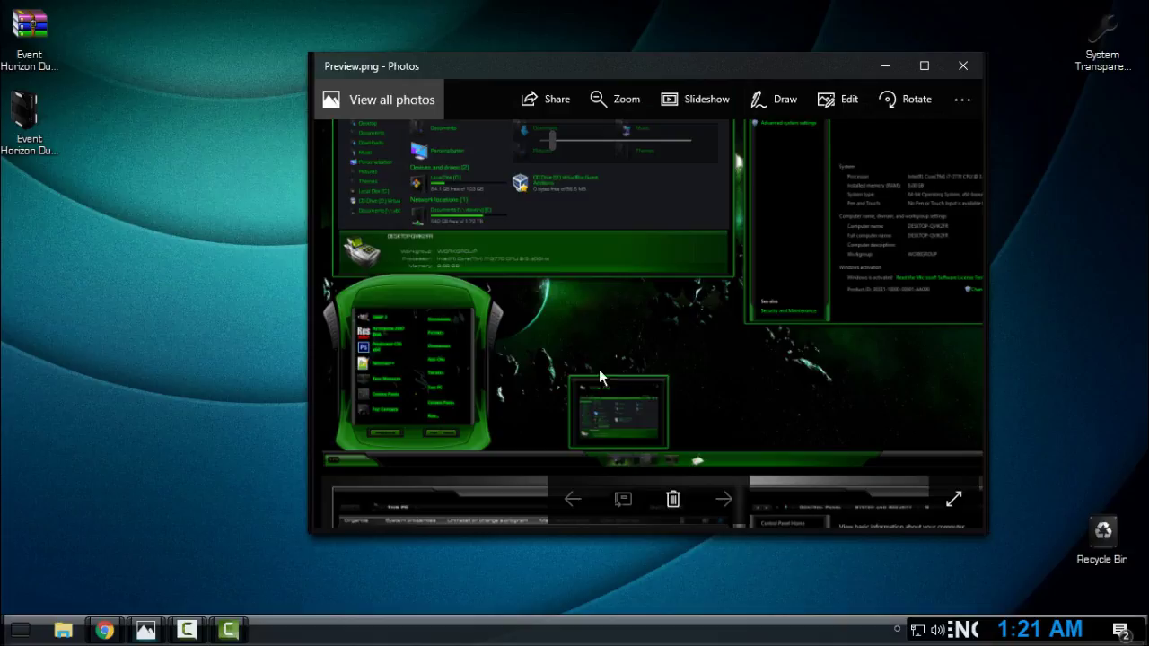
scroll(680, 353, "down", 3)
scroll(659, 370, "down", 3)
scroll(679, 363, "down", 3)
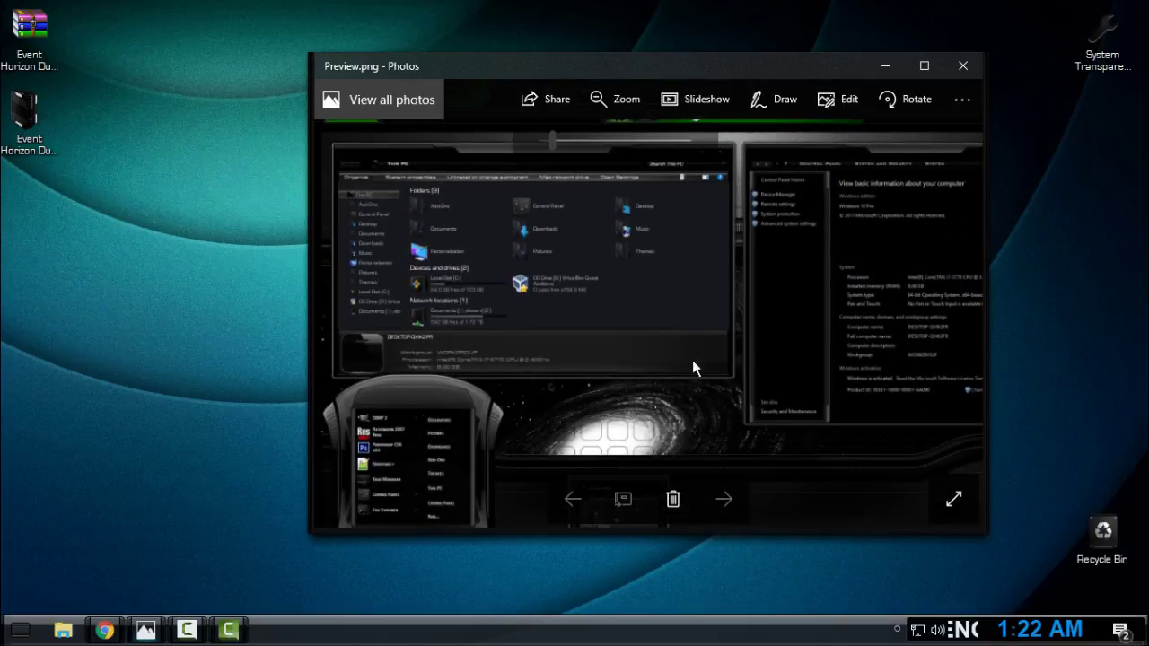
scroll(692, 360, "down", 2)
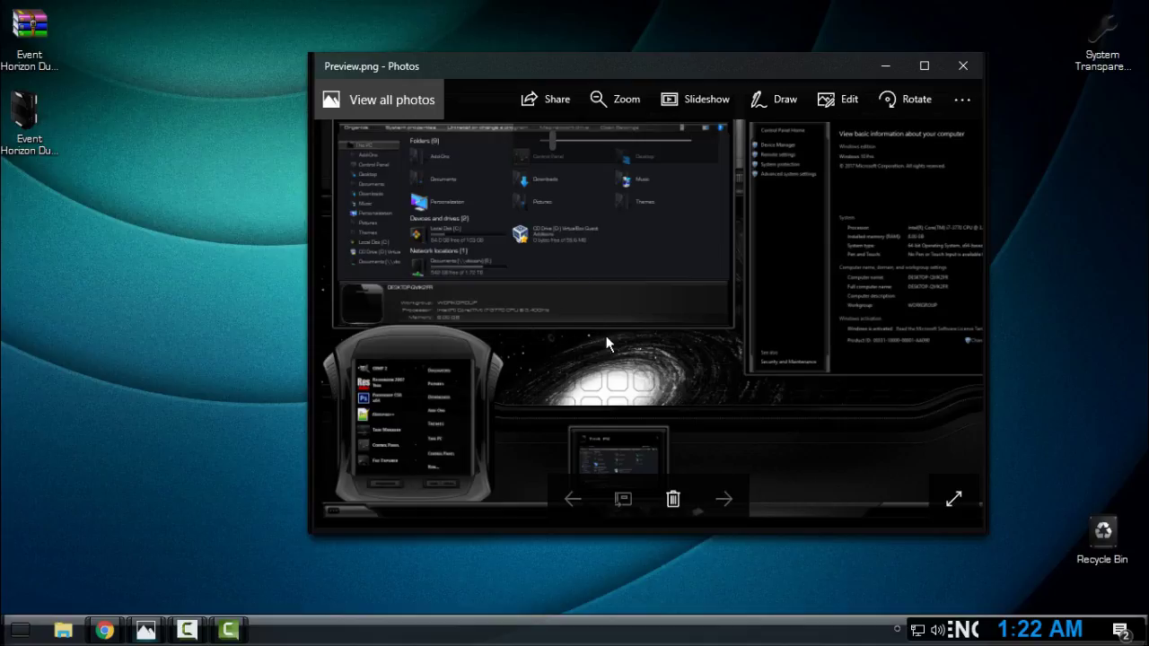
Close the preview and navigate through the theme folder into Extras.
left_click(967, 71)
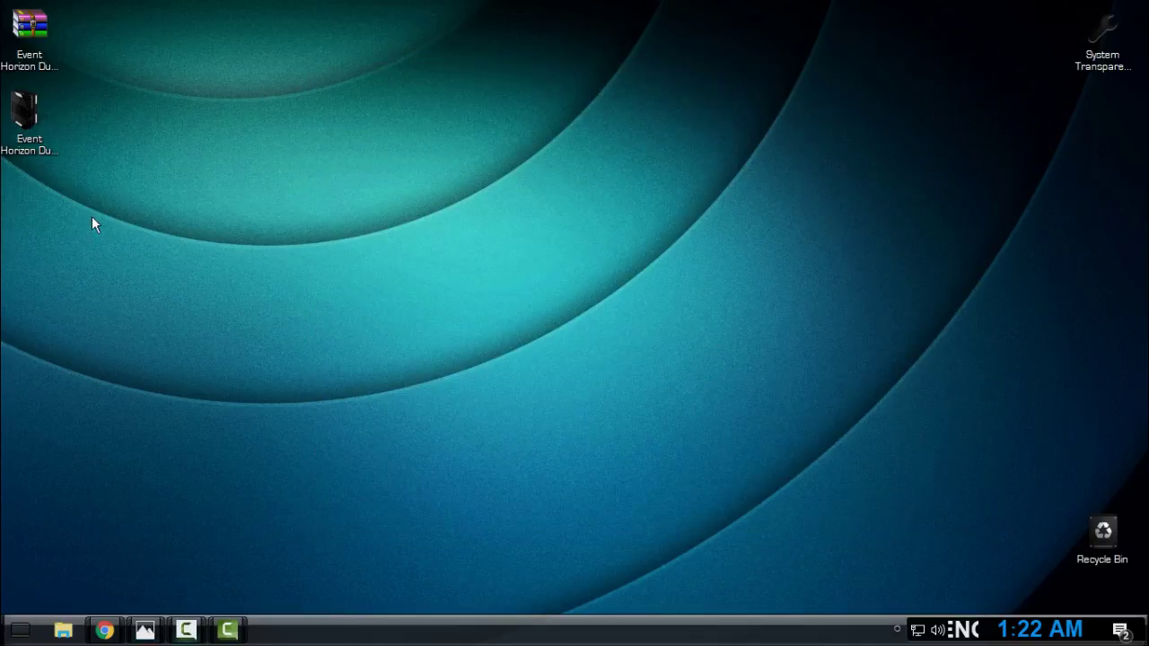
double_click(30, 131)
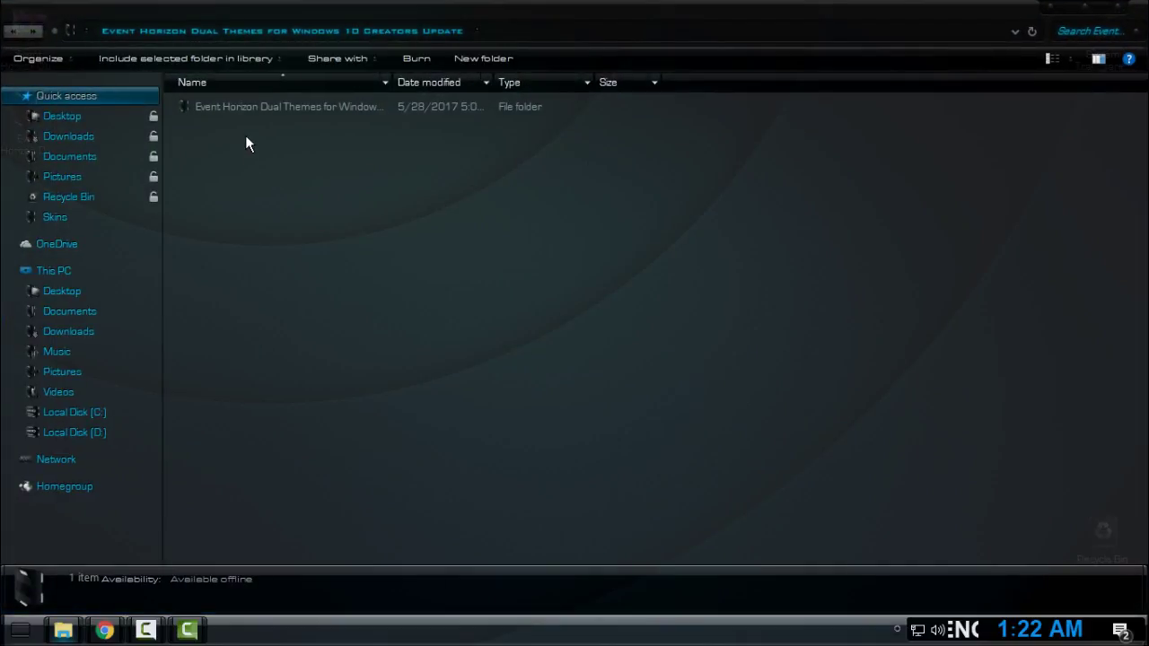
double_click(243, 108)
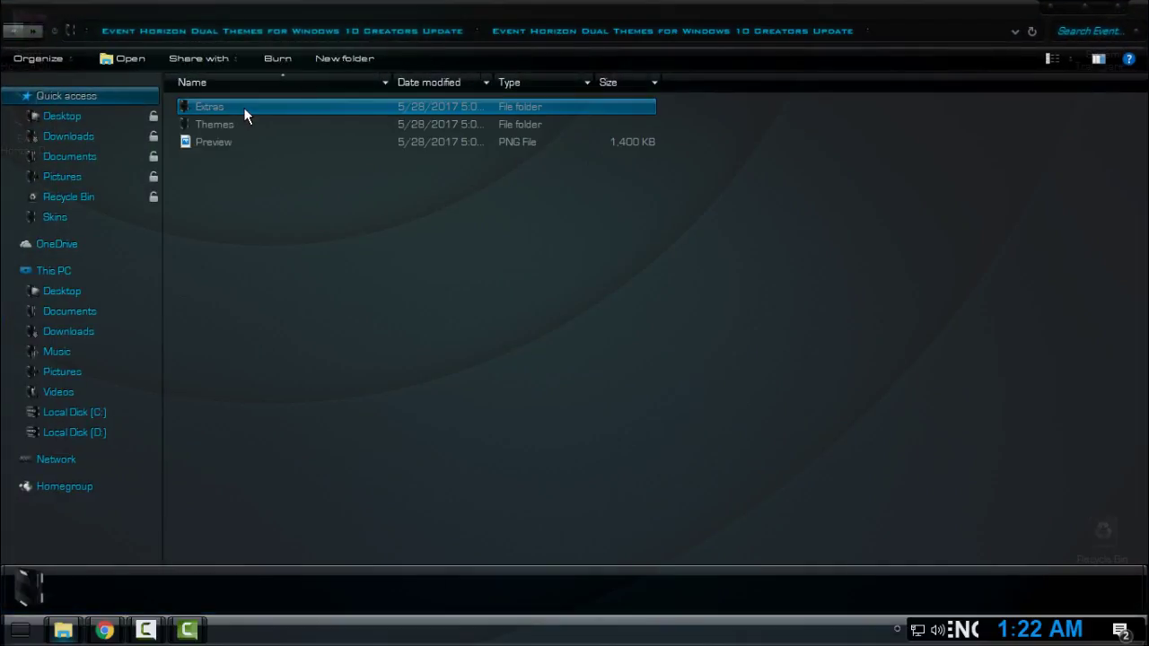
double_click(243, 107)
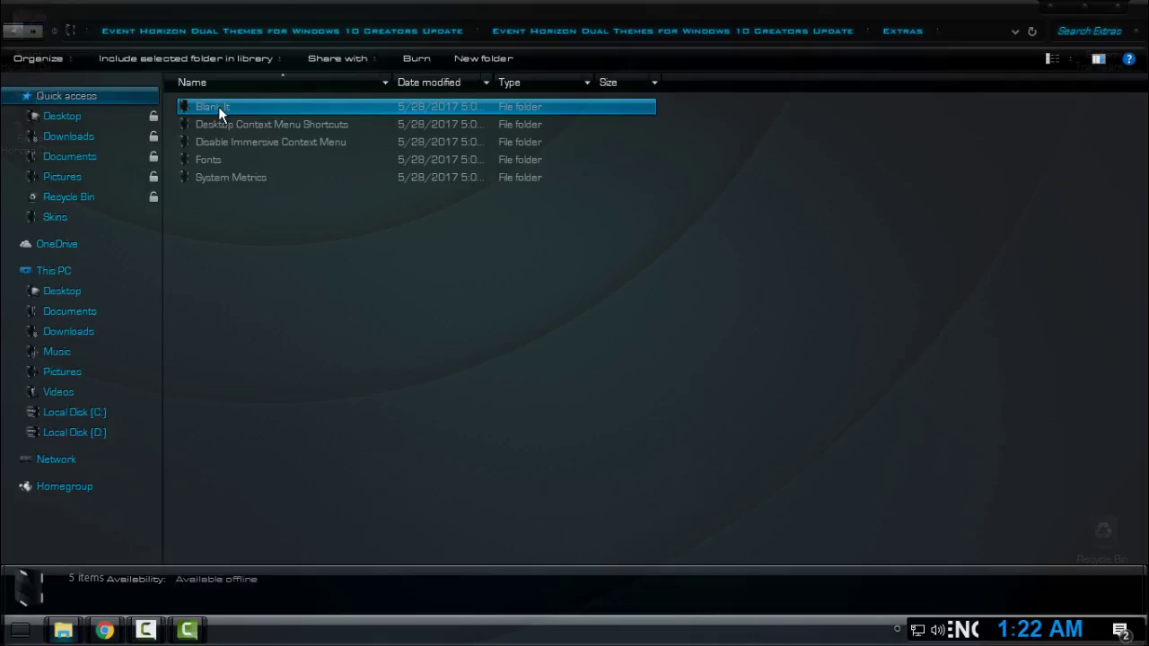
Open Desktop Context Menu Shortcuts, then check the desktop's right-click Personalization menu.
left_click(247, 124)
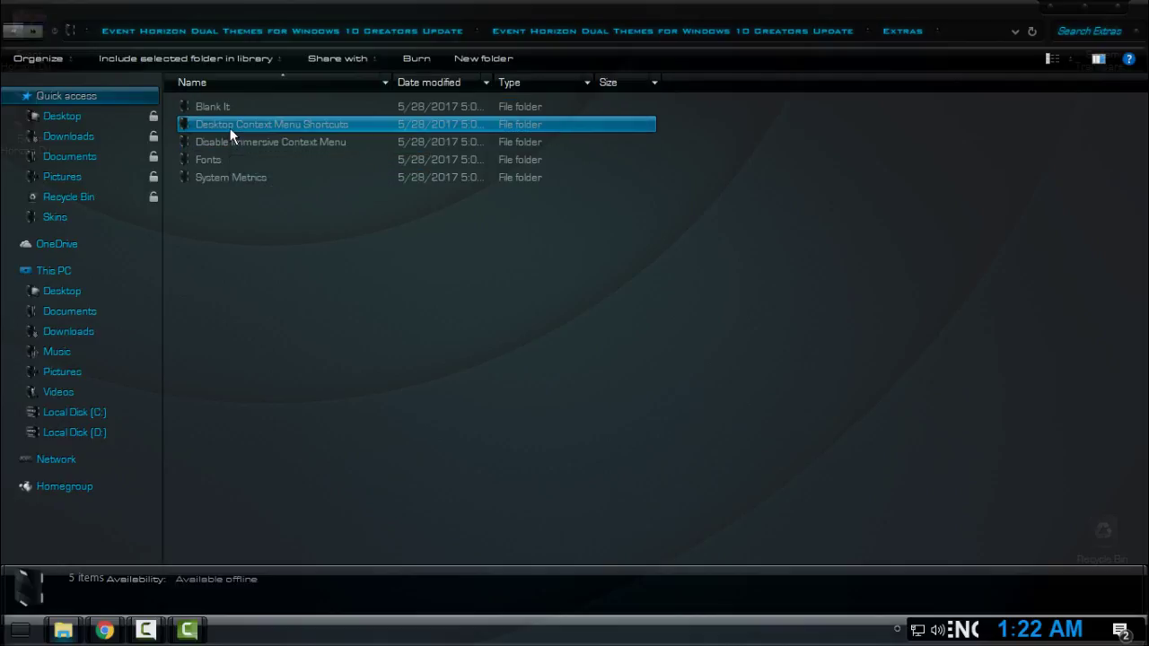
double_click(250, 126)
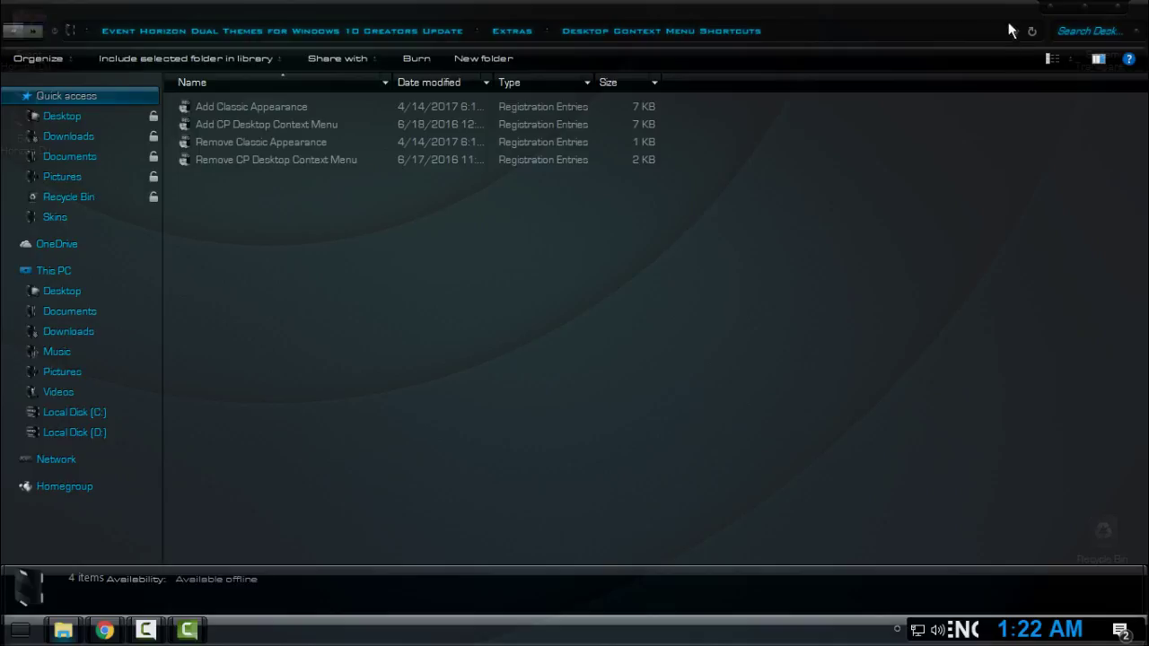
left_click(1047, 8)
right_click(455, 167)
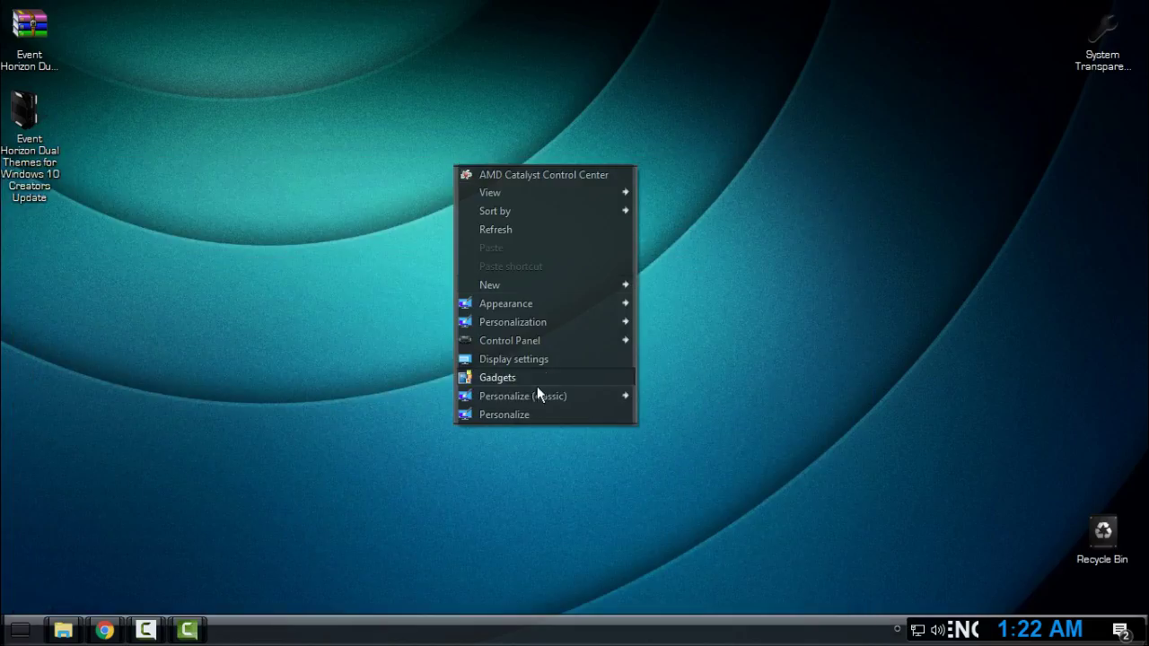
mouse_move(512, 321)
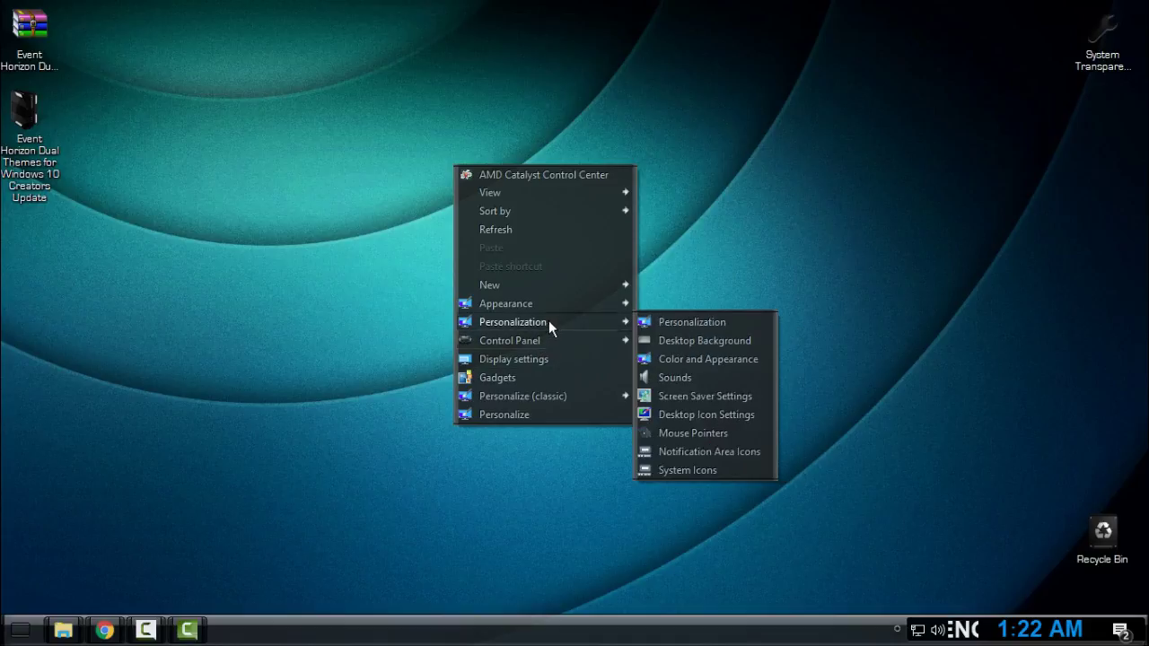
Dismiss the desktop menu, restore Explorer, and inspect the Add Classic Appearance file's options.
left_click(137, 547)
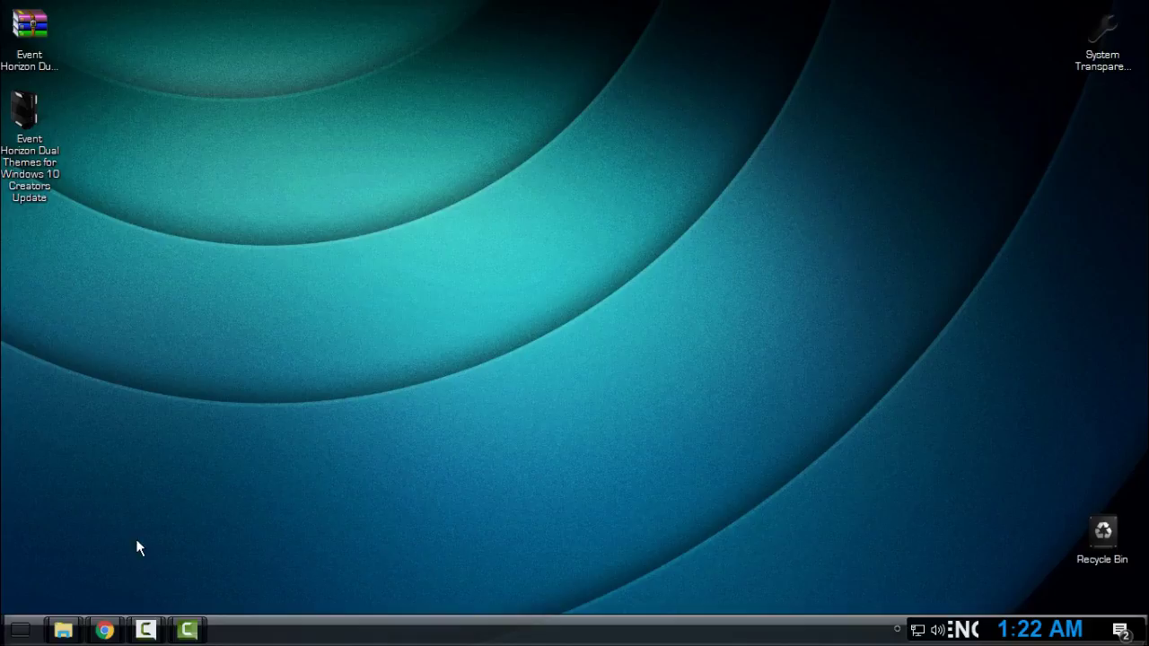
left_click(63, 630)
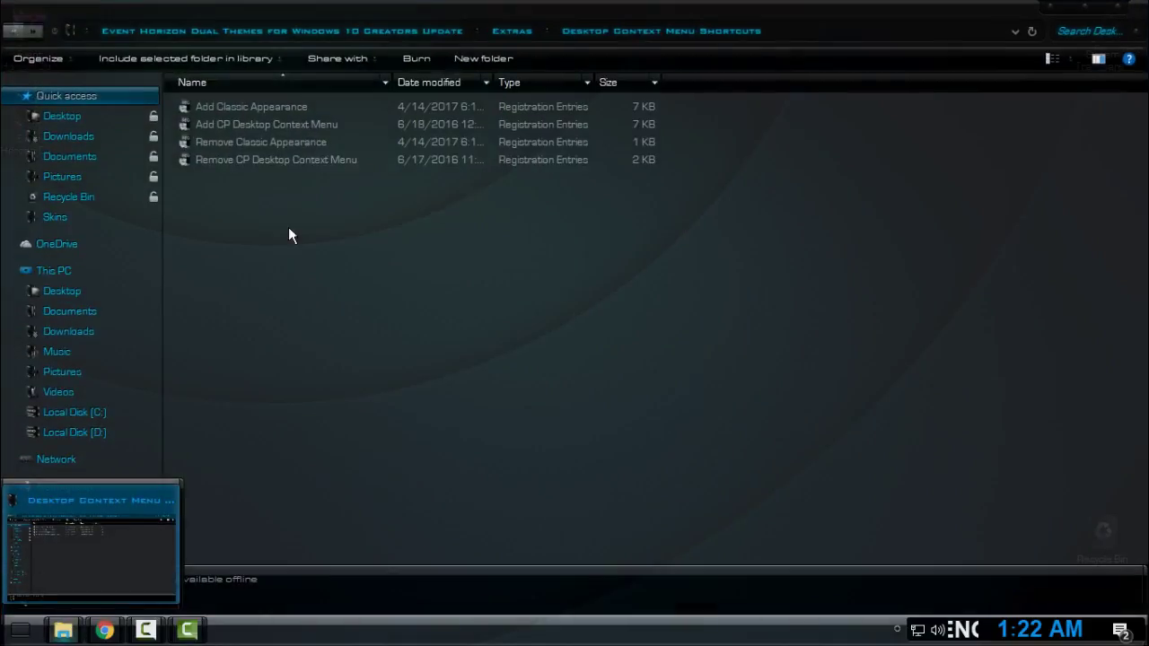
left_click(235, 106)
right_click(234, 104)
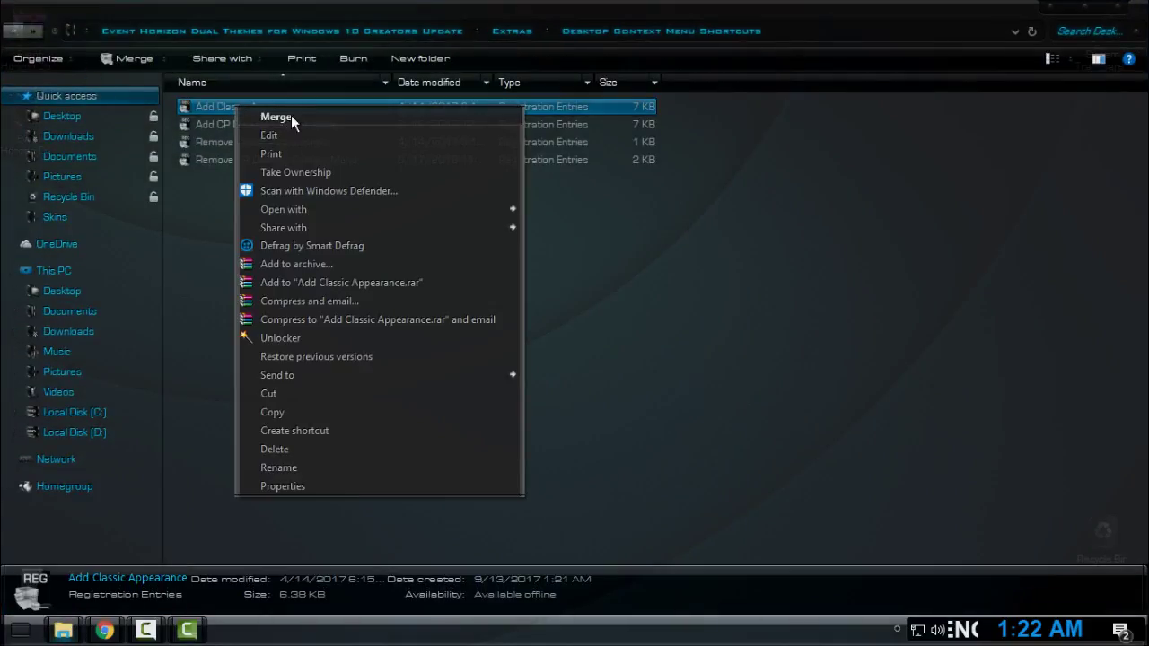
left_click(22, 32)
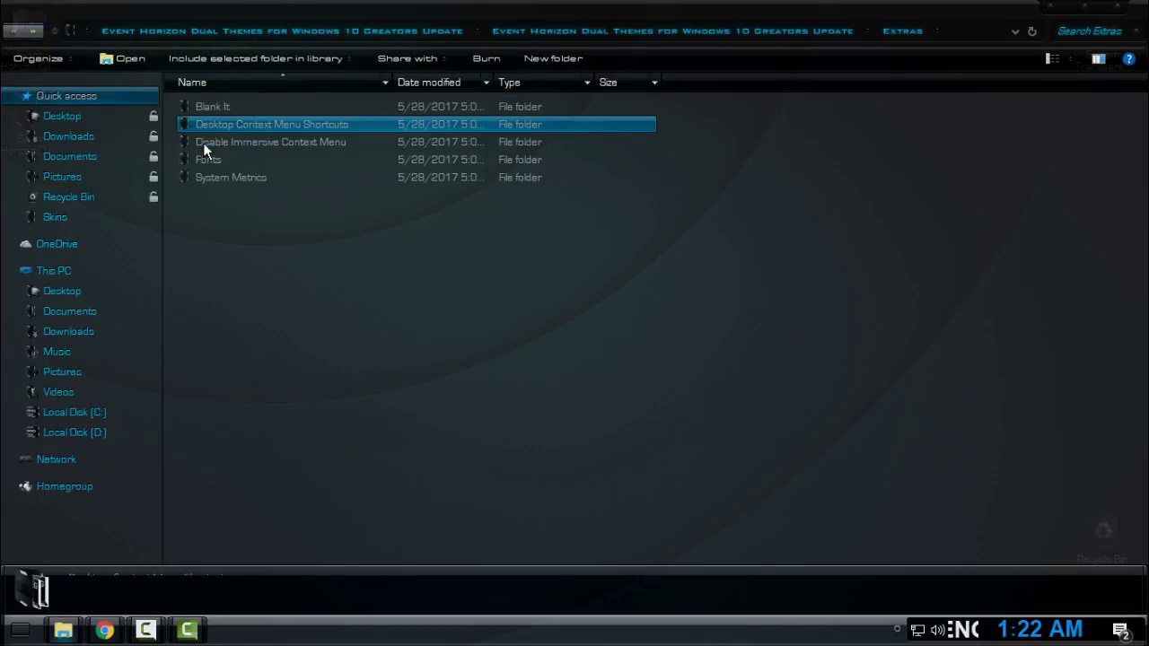
Merge the Disable Immersive Context Menu registry file, confirming the prompts, and return to Extras.
left_click(259, 144)
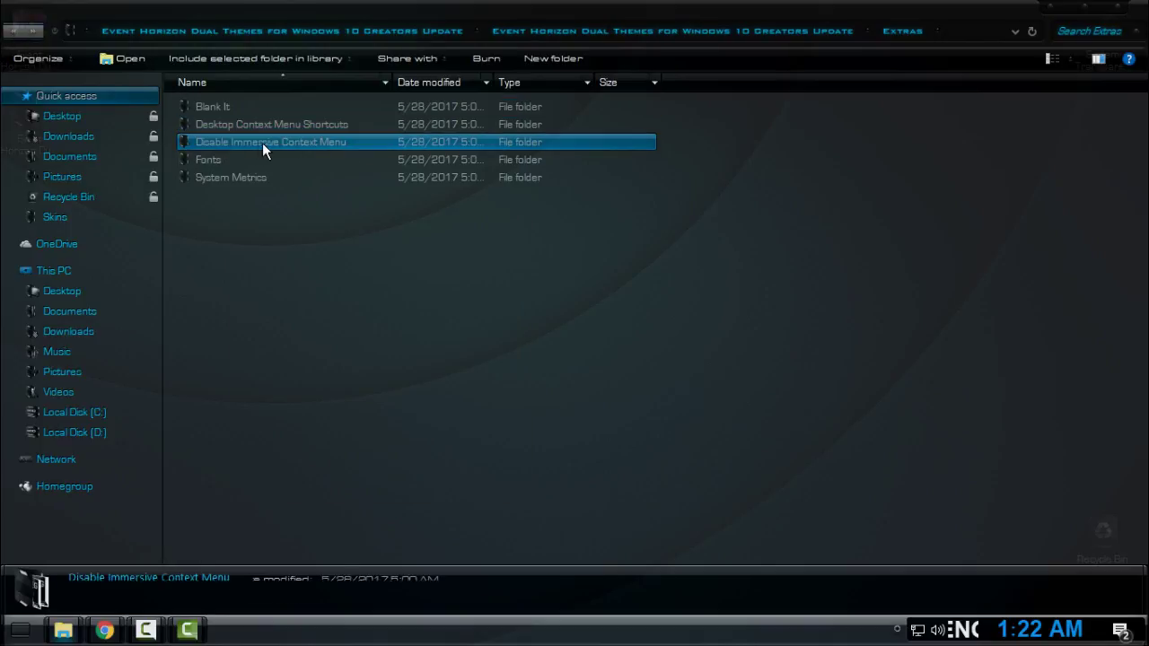
double_click(336, 141)
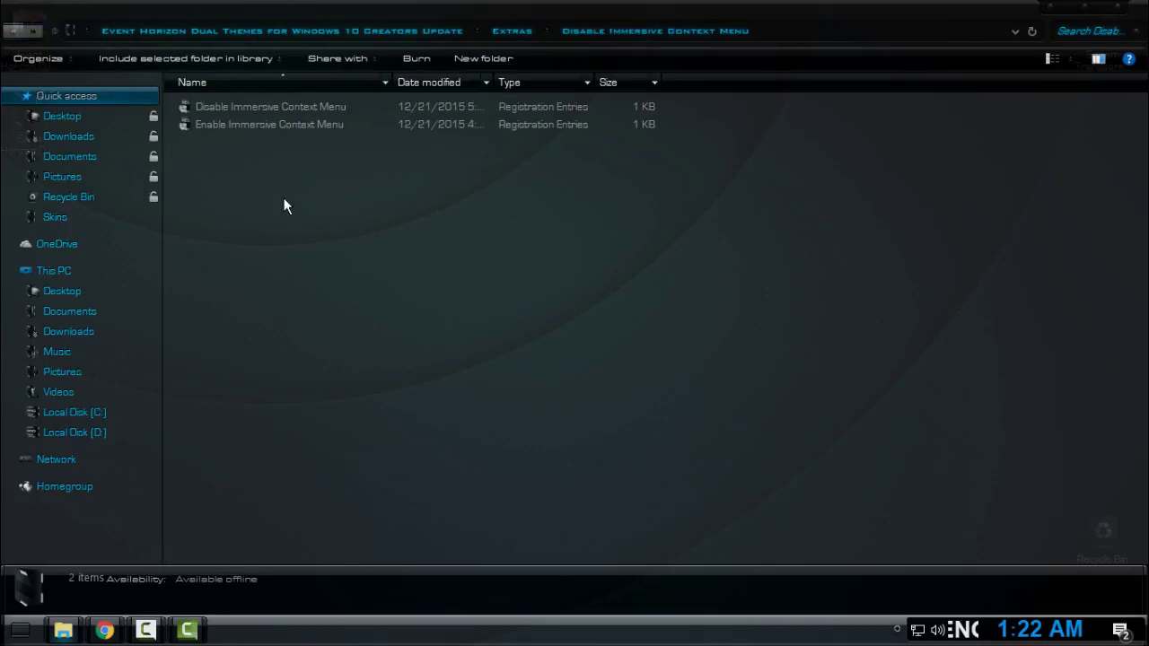
left_click(195, 109)
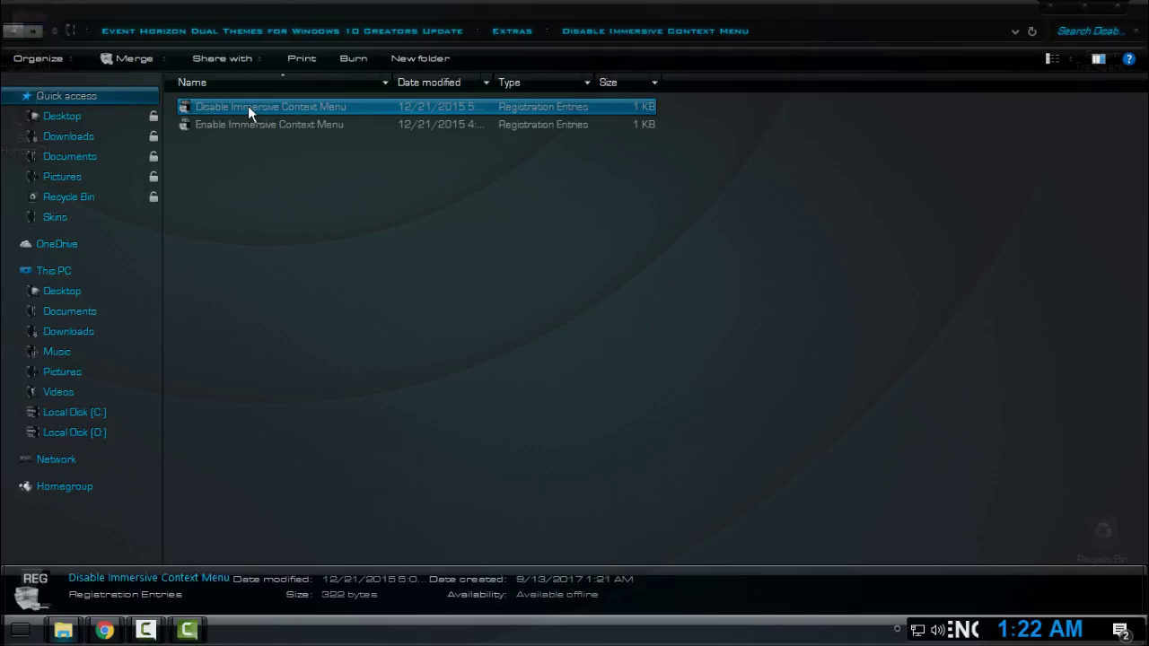
right_click(325, 108)
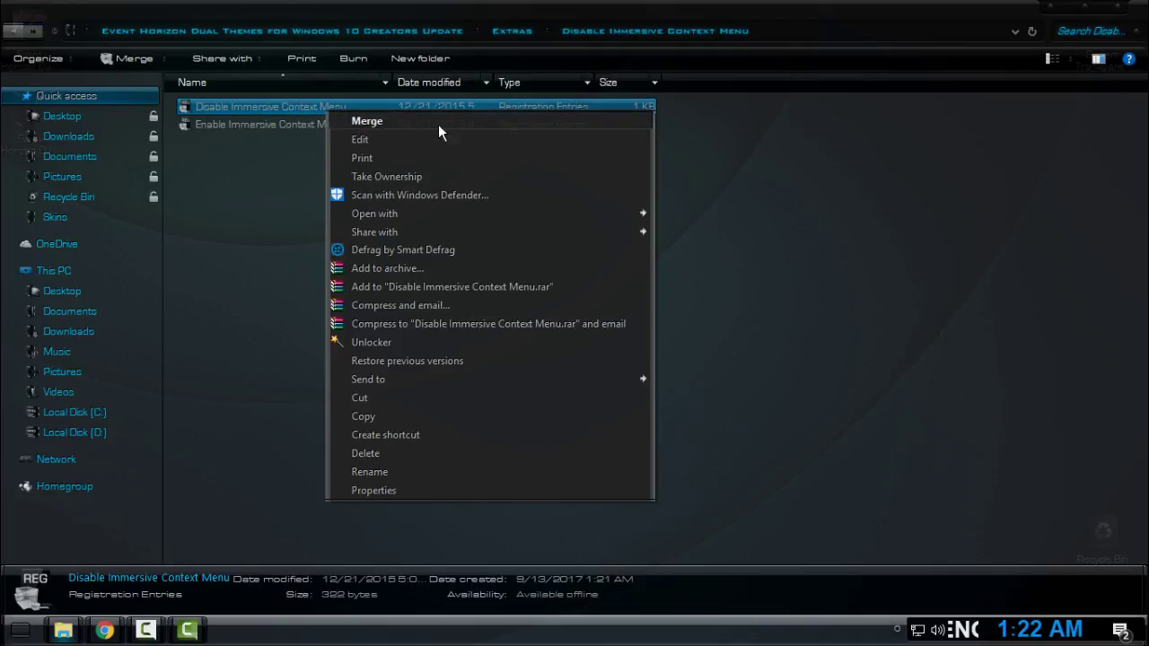
left_click(401, 123)
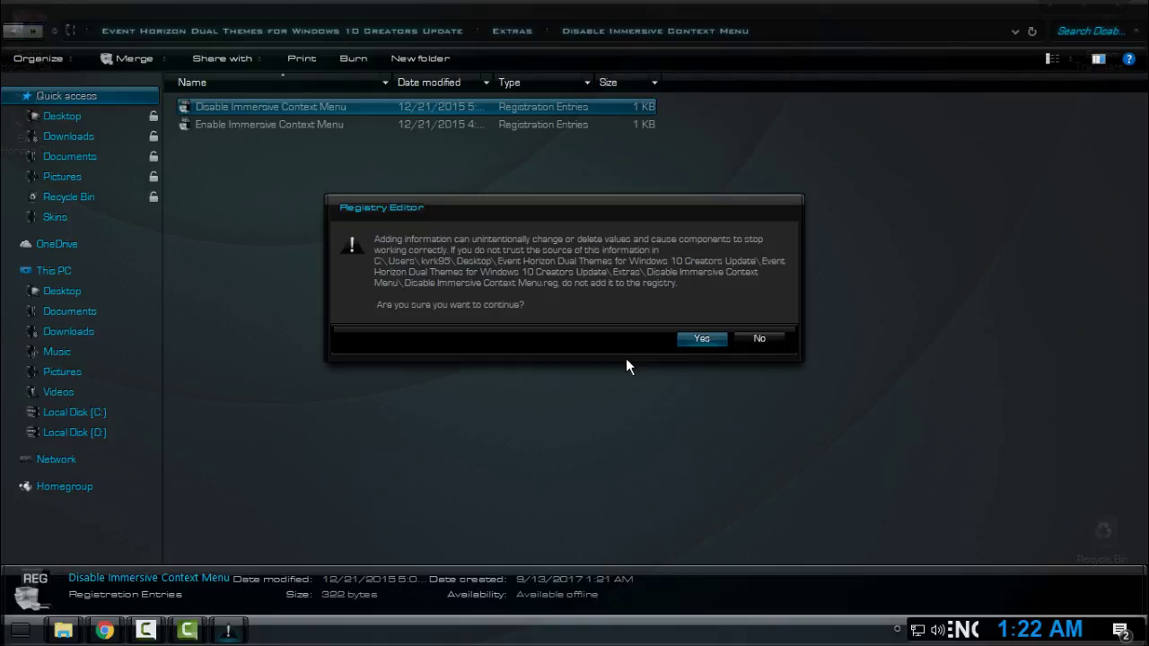
key("Return")
left_click(755, 323)
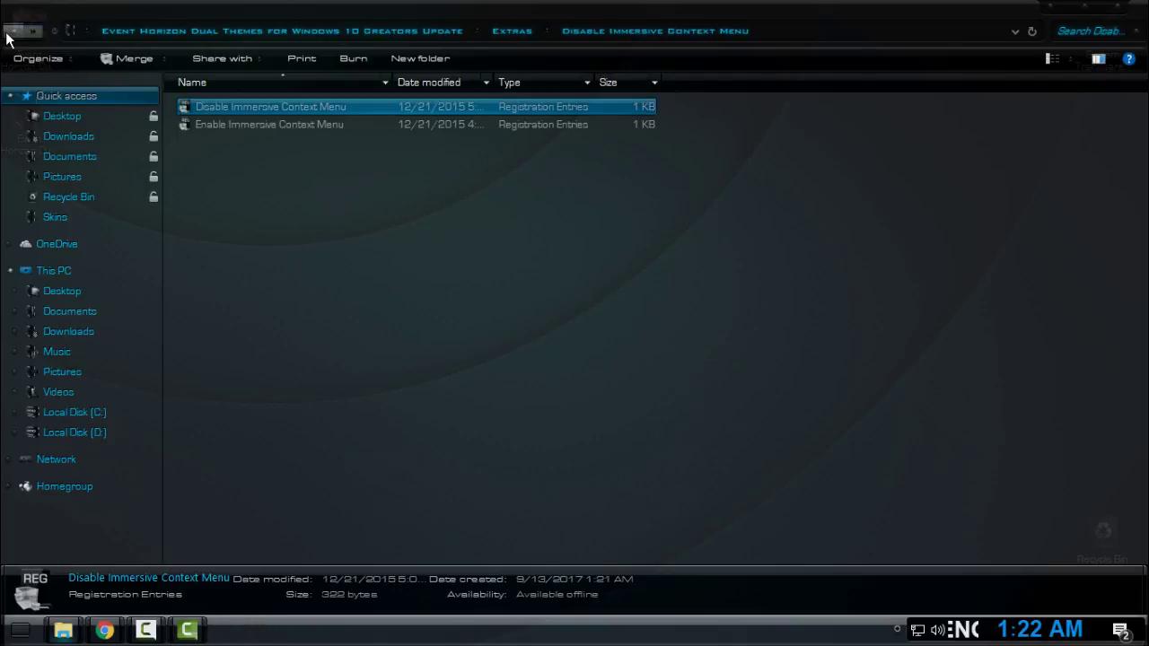
left_click(11, 30)
Install all 13 font files from the Fonts folder, replacing the already-installed font.
double_click(204, 161)
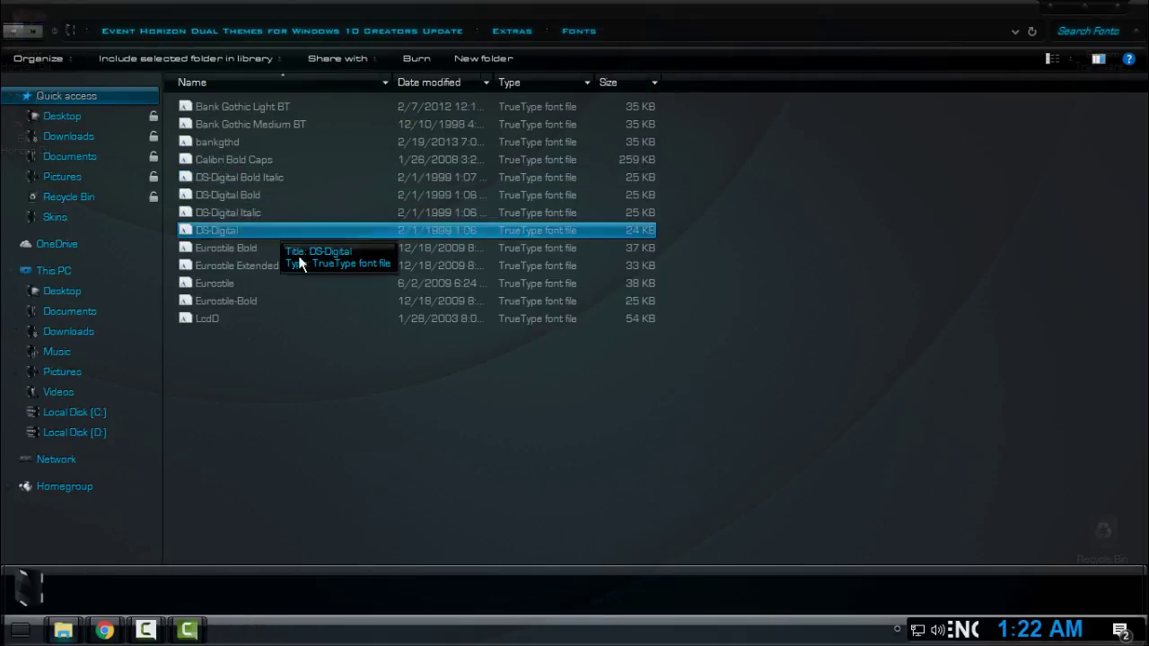
left_click_drag(333, 377, 224, 86)
right_click(218, 102)
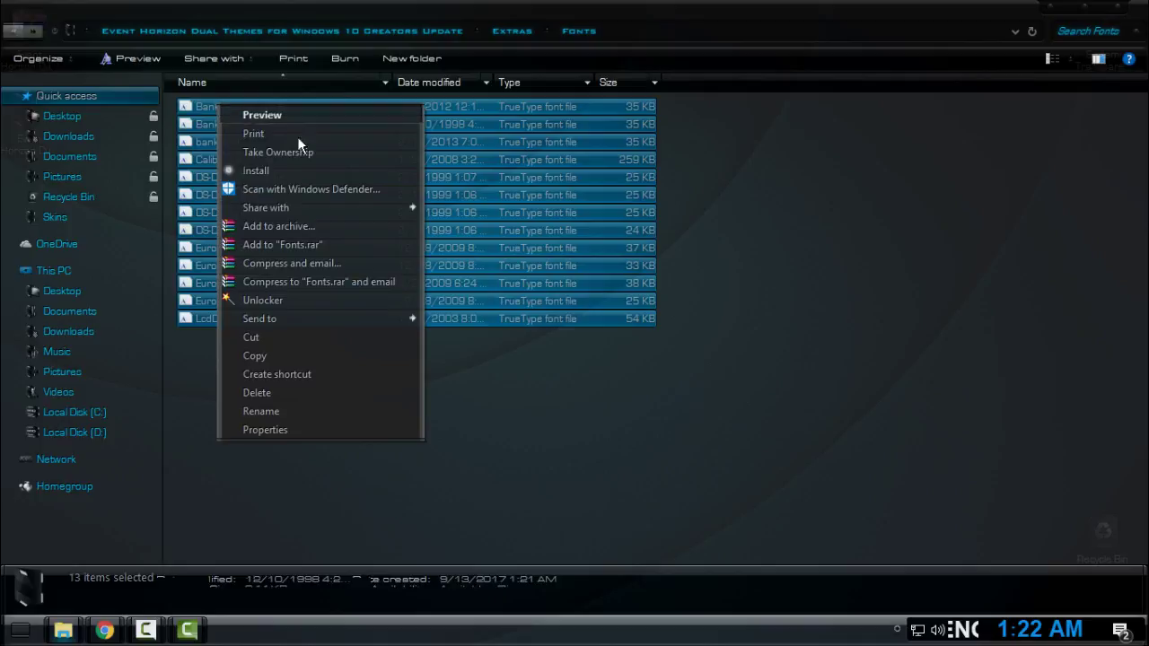
left_click(297, 171)
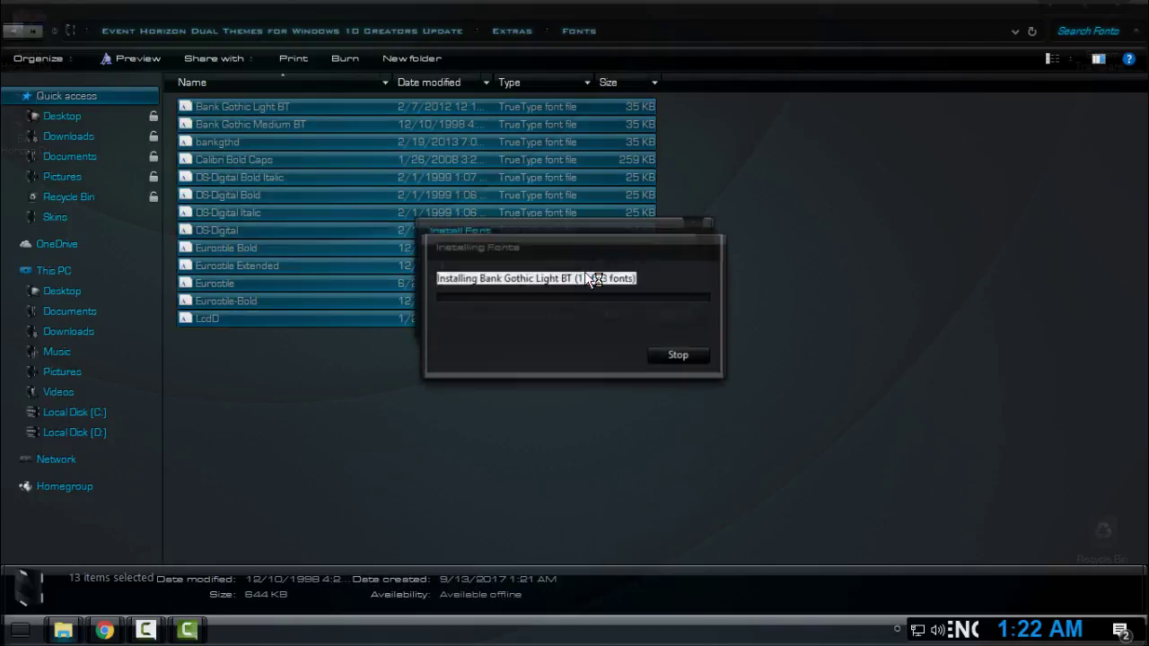
key("y")
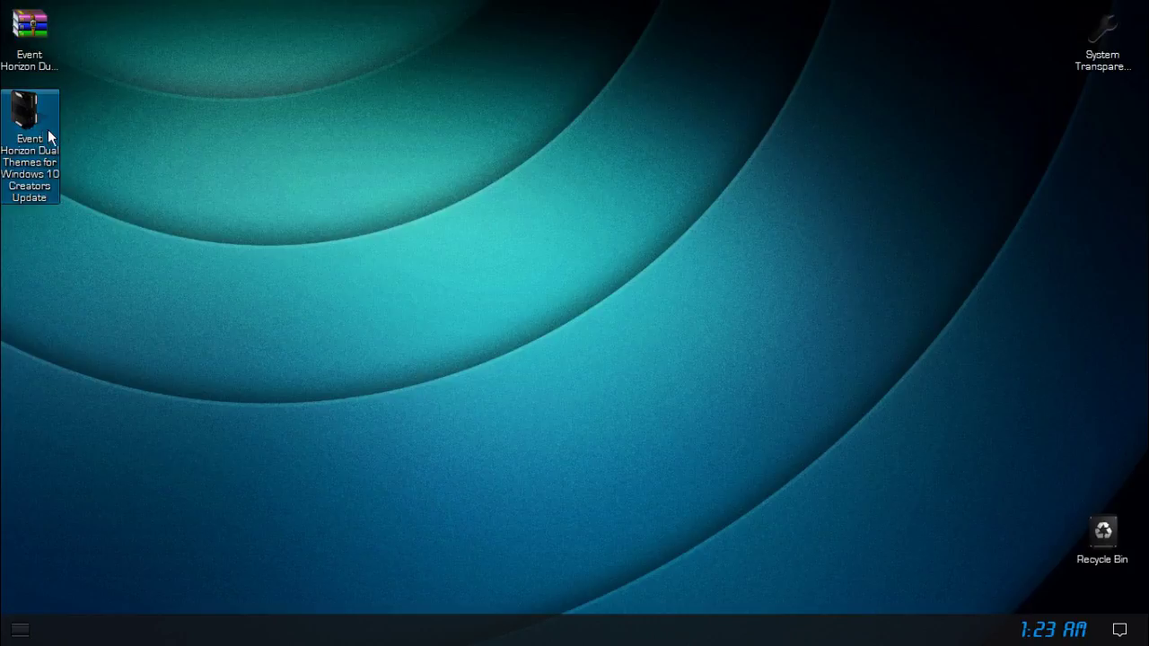
Navigate into Event Horizon Dual Themes > Extras > System Metrics.
double_click(48, 135)
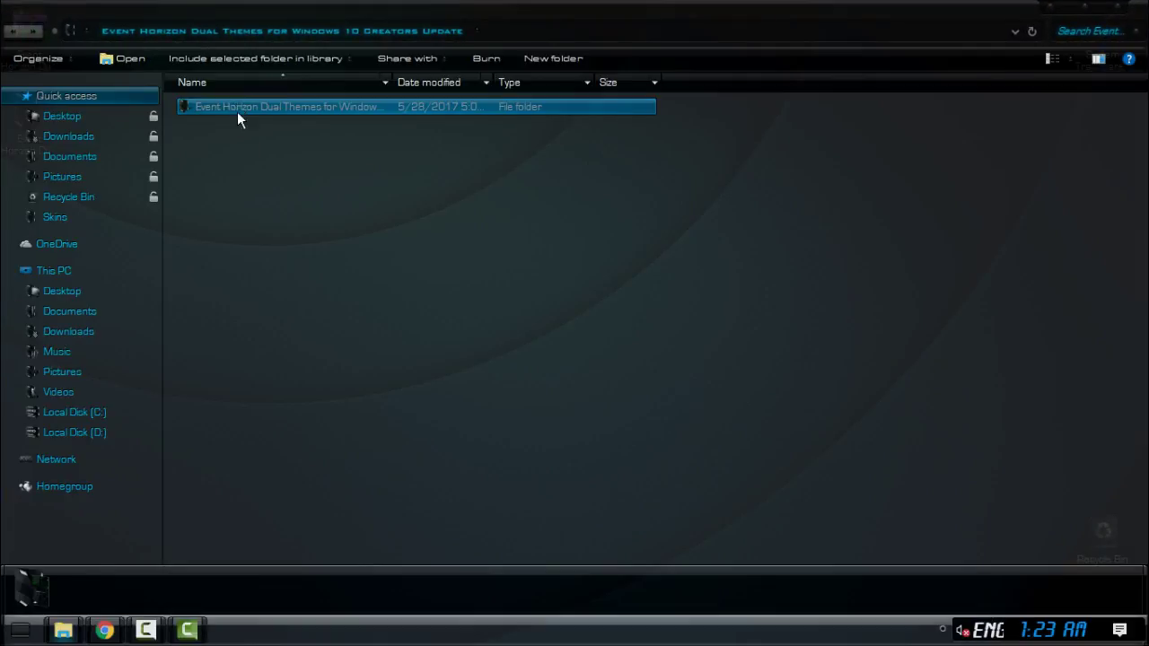
double_click(237, 111)
double_click(227, 109)
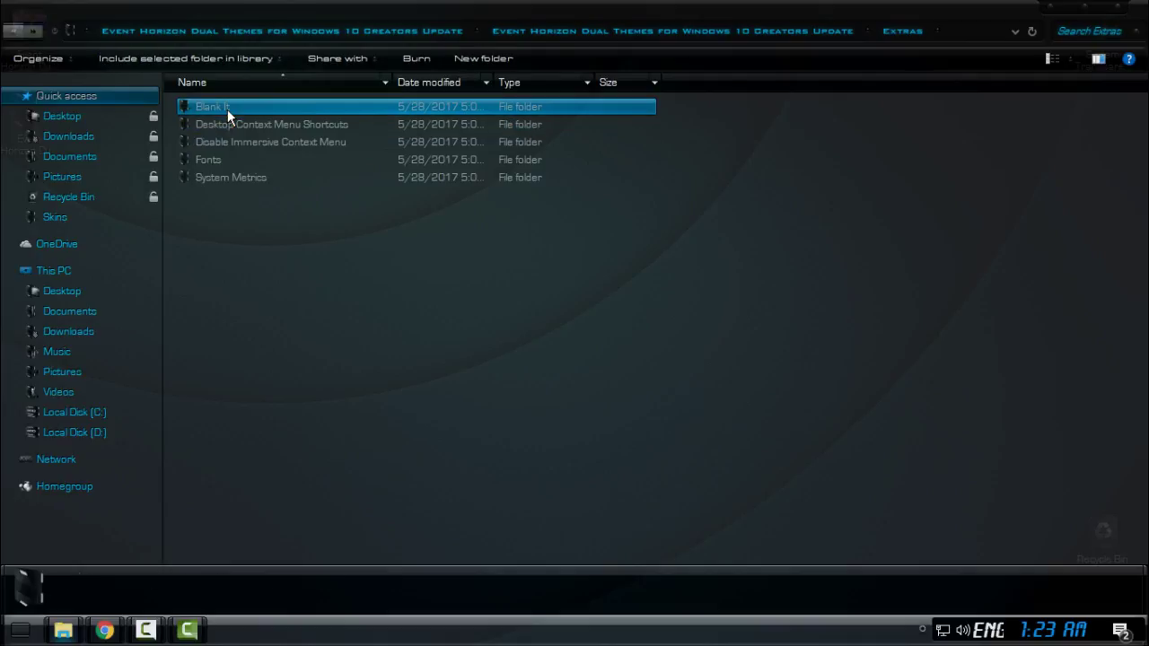
left_click(229, 176)
double_click(263, 176)
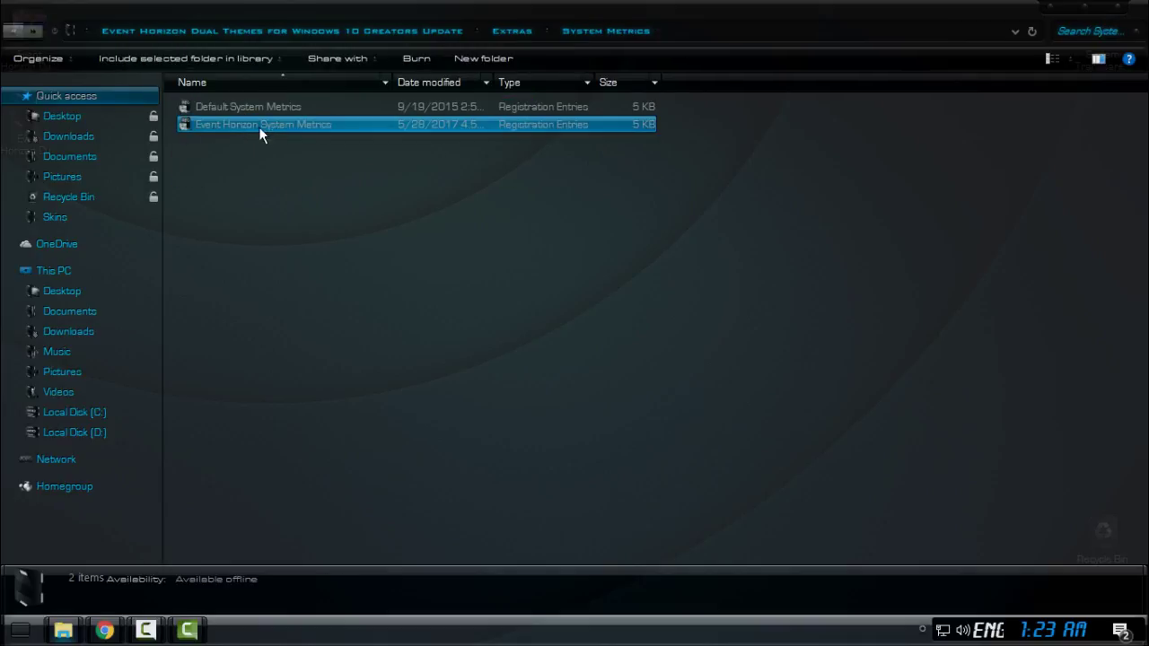
Merge Event Horizon System Metrics.reg into the registry, confirm, and go back up.
right_click(289, 127)
left_click(342, 140)
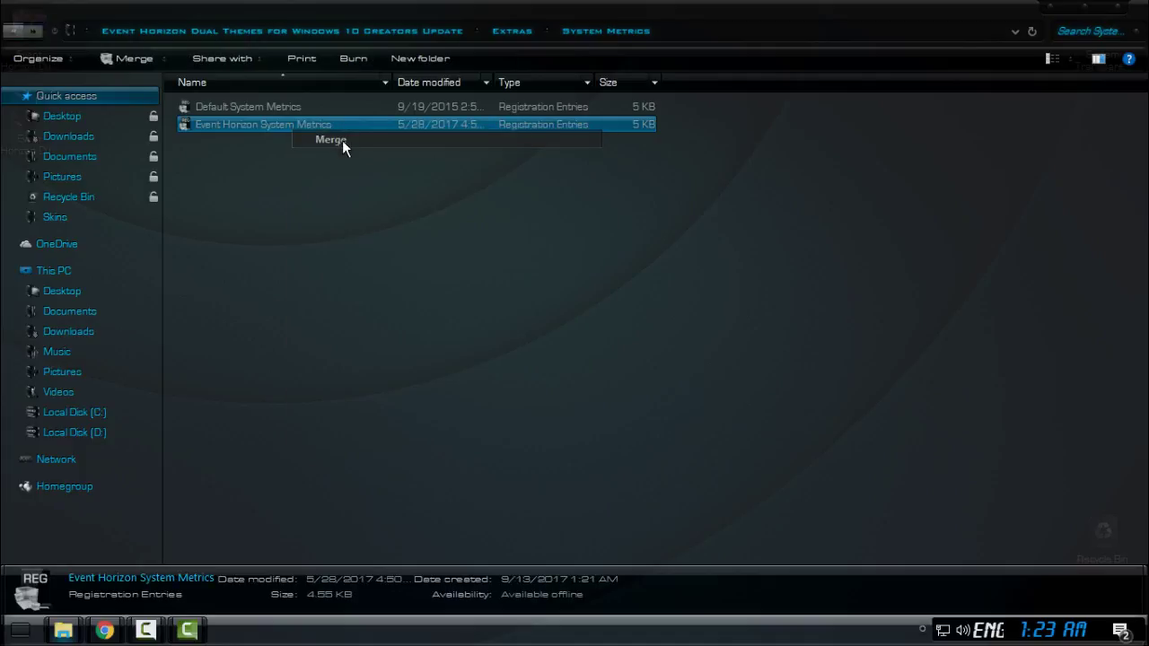
left_click(703, 339)
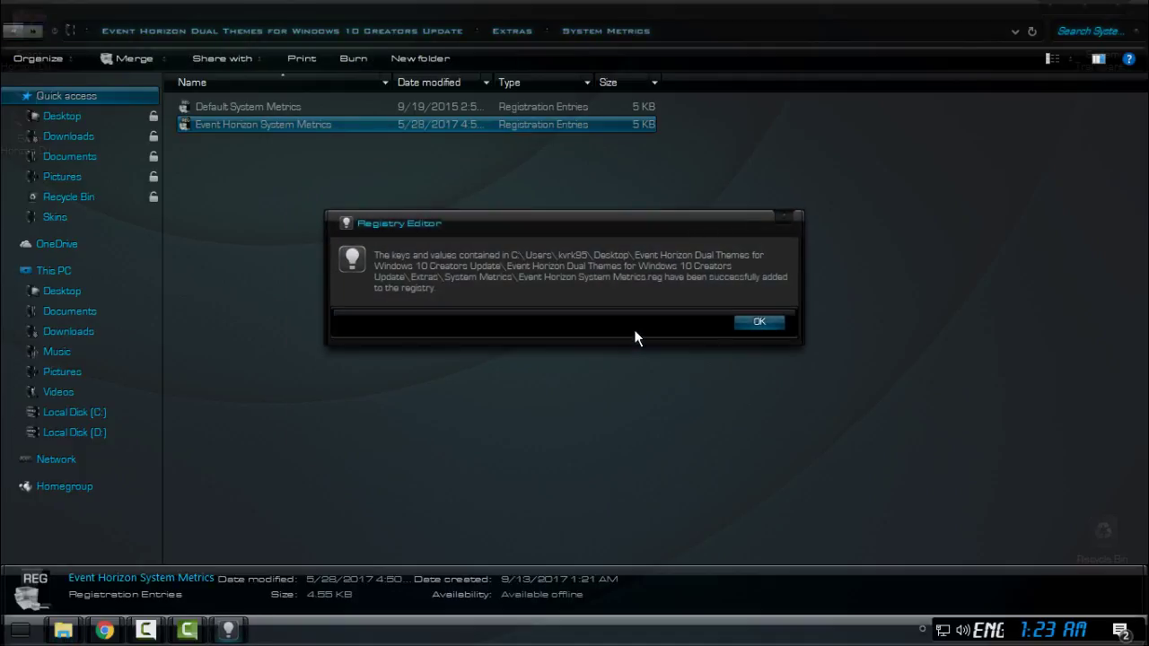
key("Return")
left_click(11, 32)
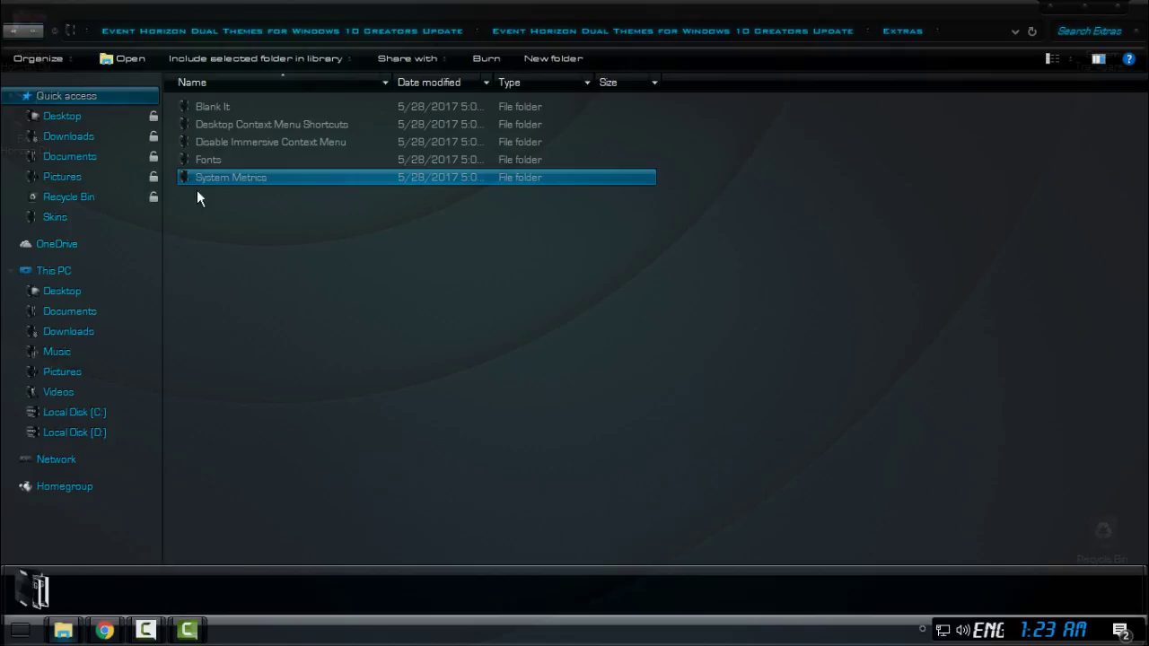
Copy the four Event Horizon theme items from the theme pack's Themes folder.
left_click(11, 32)
left_click(232, 132)
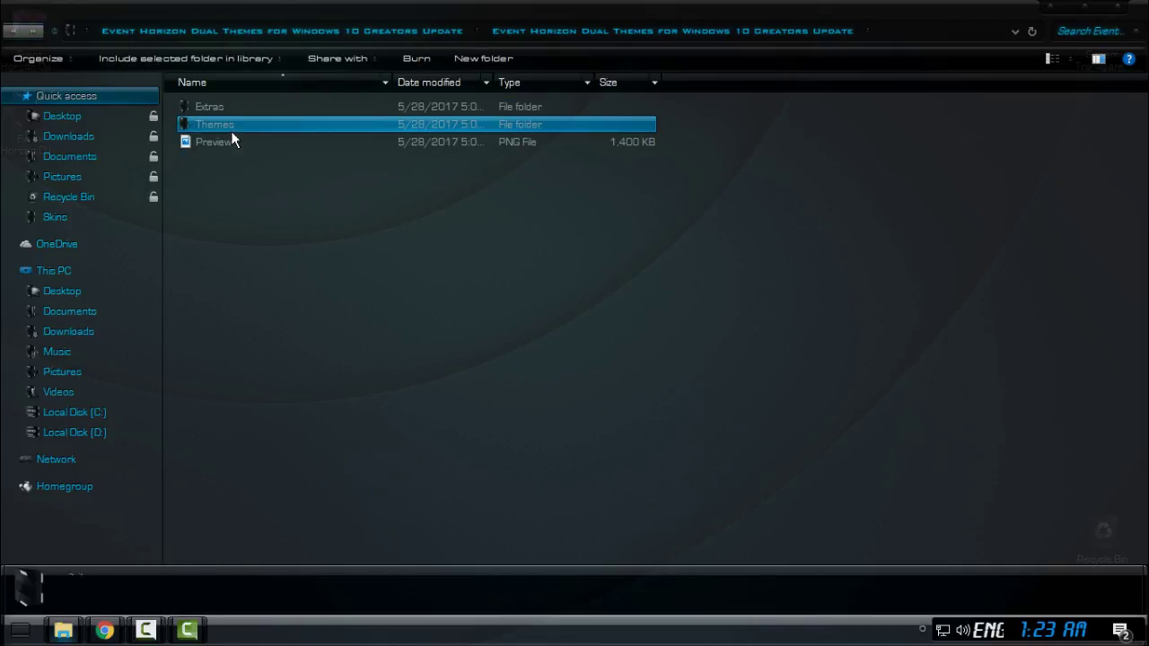
double_click(221, 122)
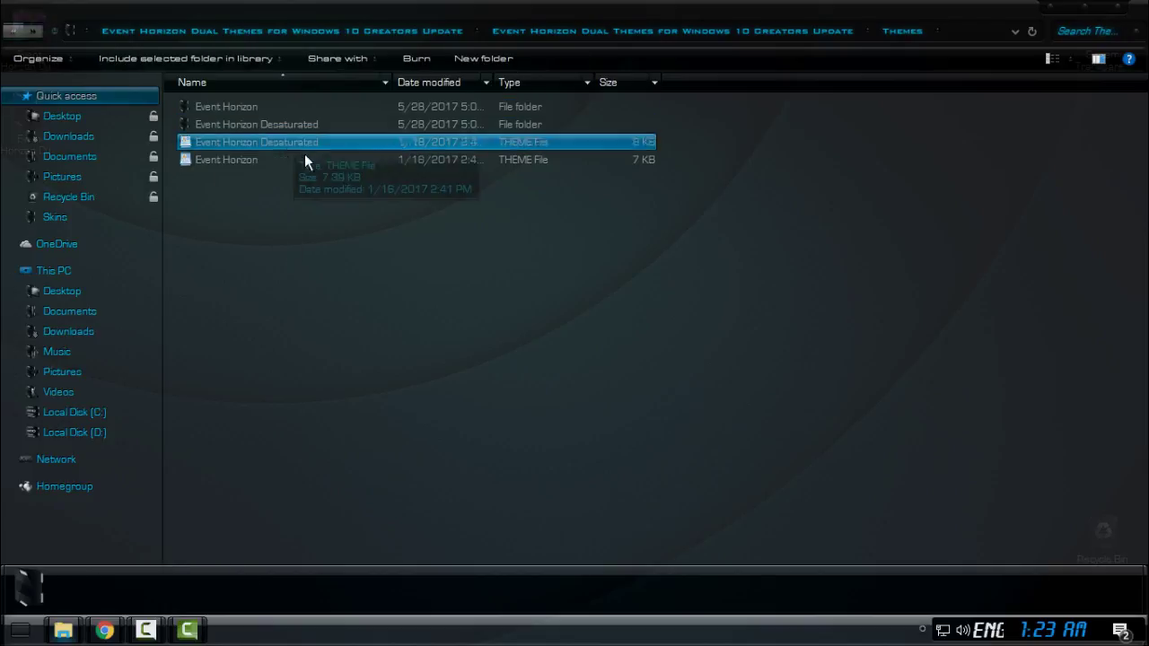
left_click_drag(362, 218, 199, 106)
right_click(198, 106)
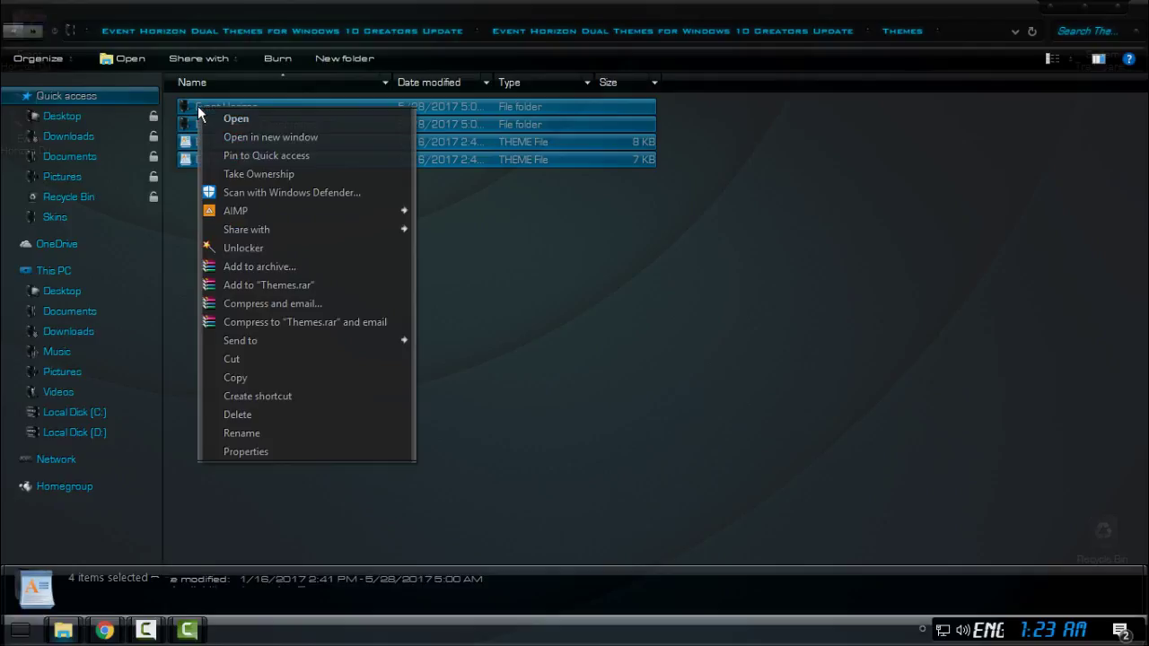
left_click(264, 377)
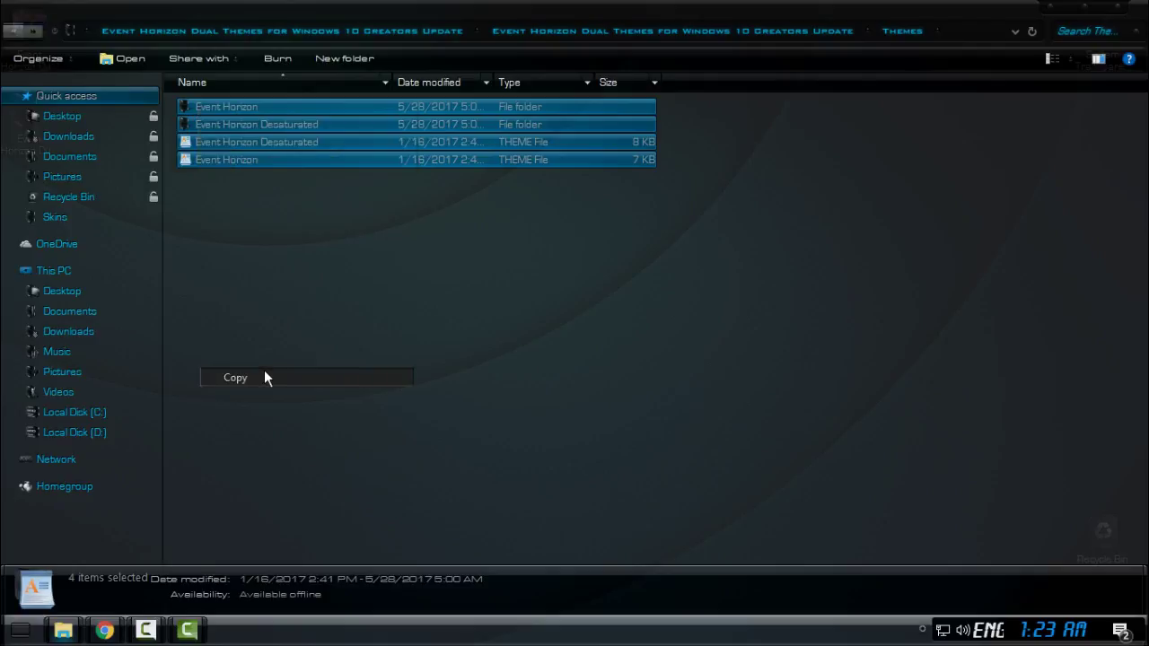
Paste the theme items into C:\Windows\Resources\Themes.
left_click(94, 412)
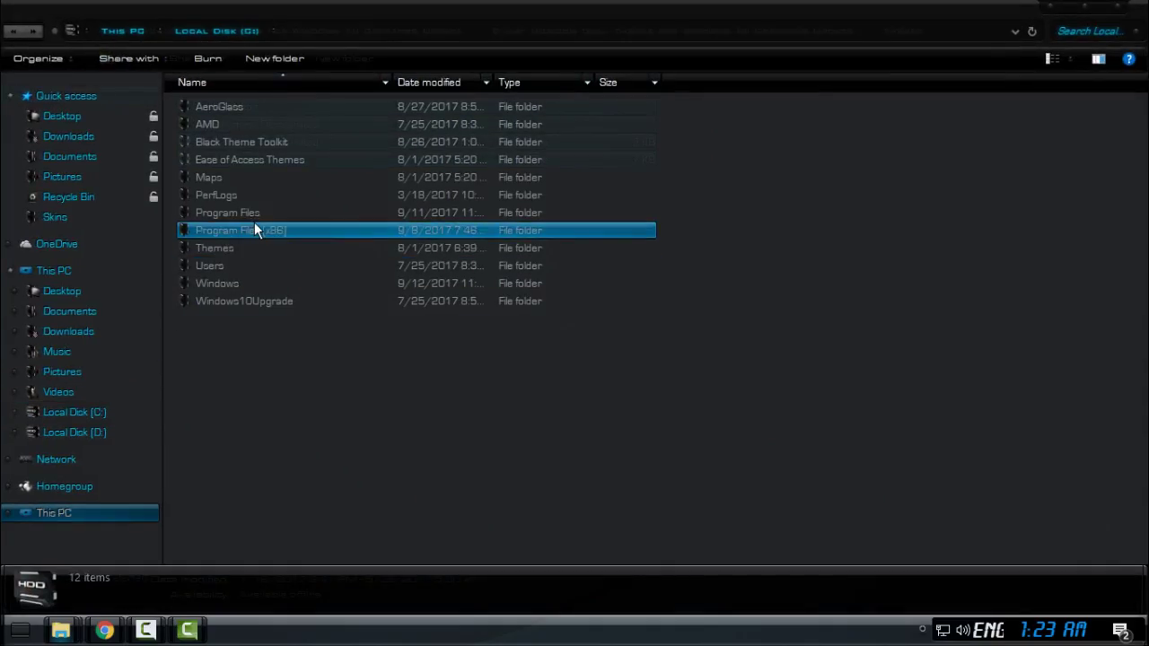
left_click(266, 217)
double_click(239, 283)
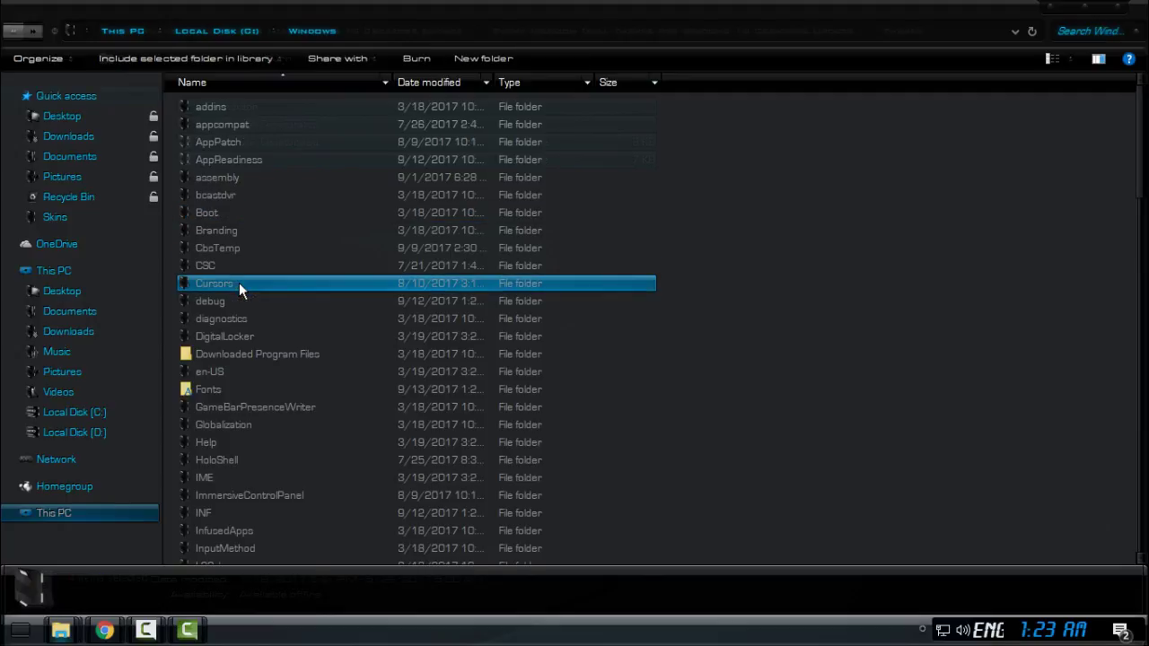
key("r")
key("r")
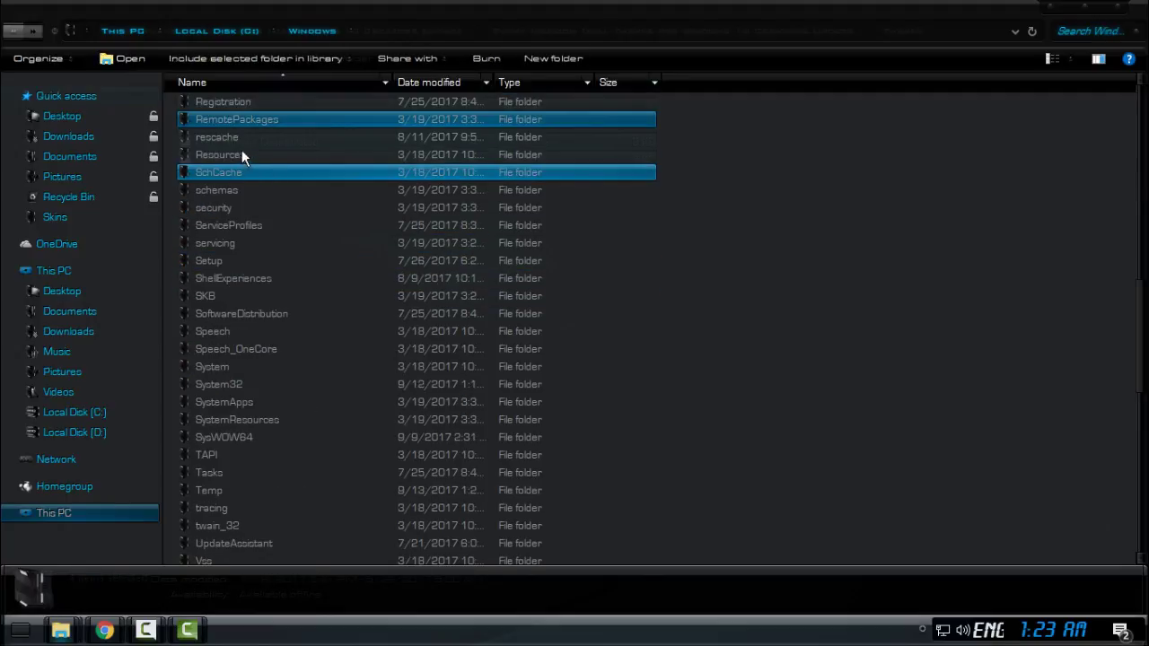
key("r")
key("r")
key("Return")
key("t")
key("Return")
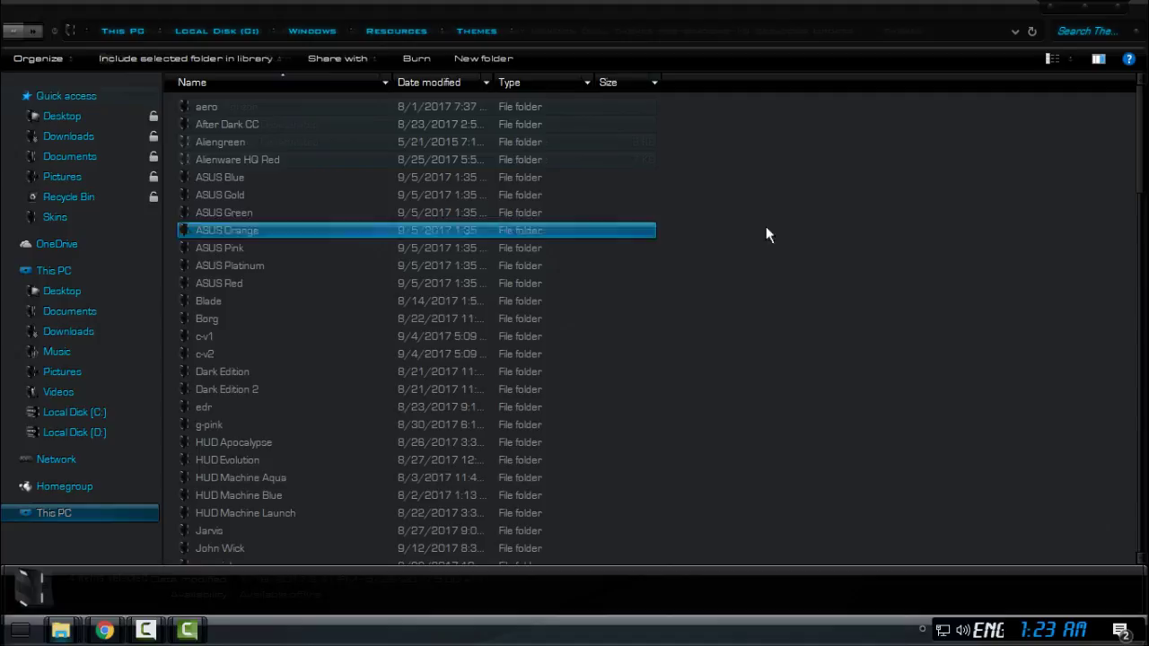
right_click(824, 204)
left_click(867, 322)
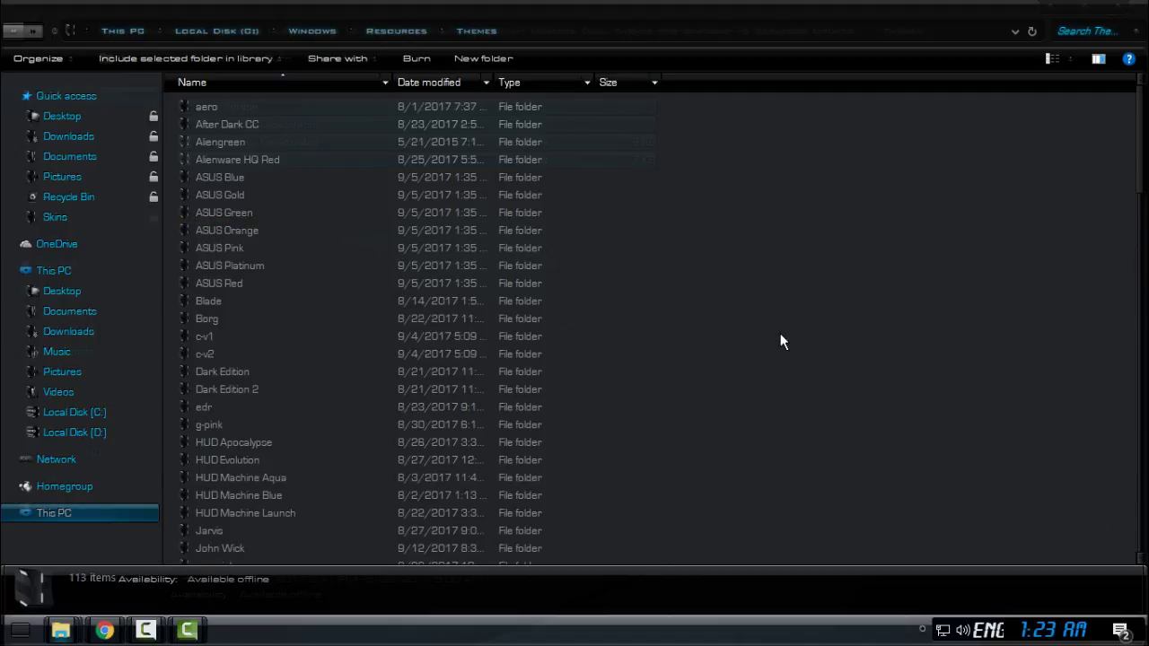
Close both Explorer windows and refresh the desktop.
left_click(1121, 7)
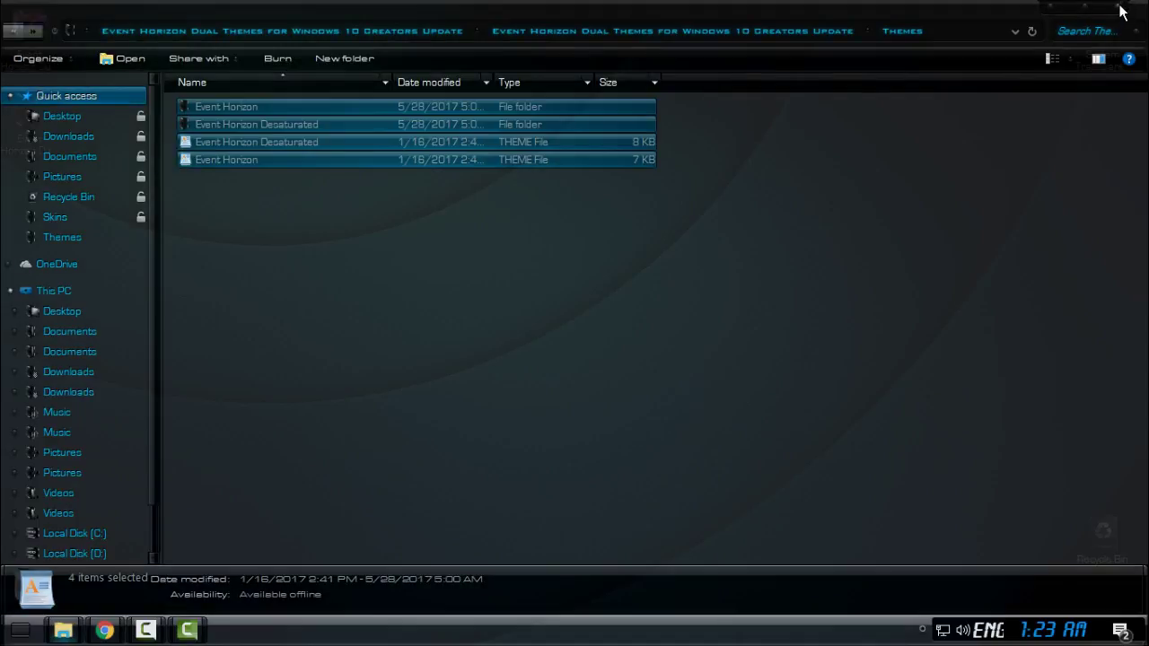
left_click(1121, 9)
right_click(354, 159)
left_click(384, 217)
right_click(403, 179)
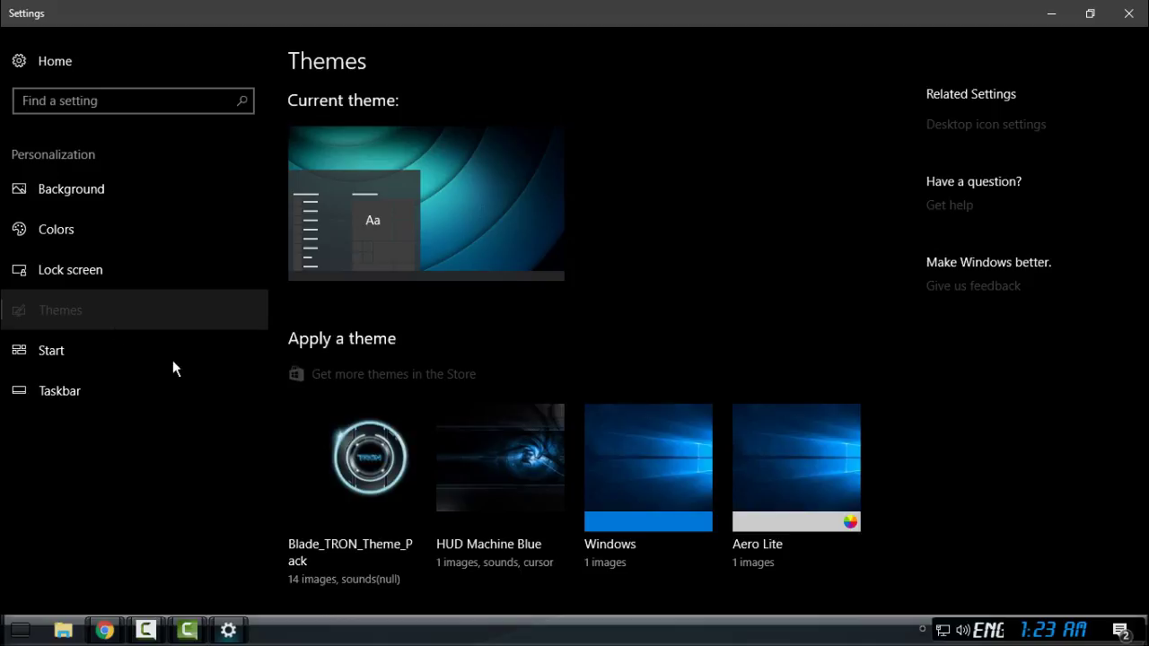
Apply the Event Horizon theme from the Themes list, then minimize Settings to see the wallpaper.
scroll(939, 420, "down", 3)
scroll(887, 374, "down", 5)
scroll(886, 374, "down", 5)
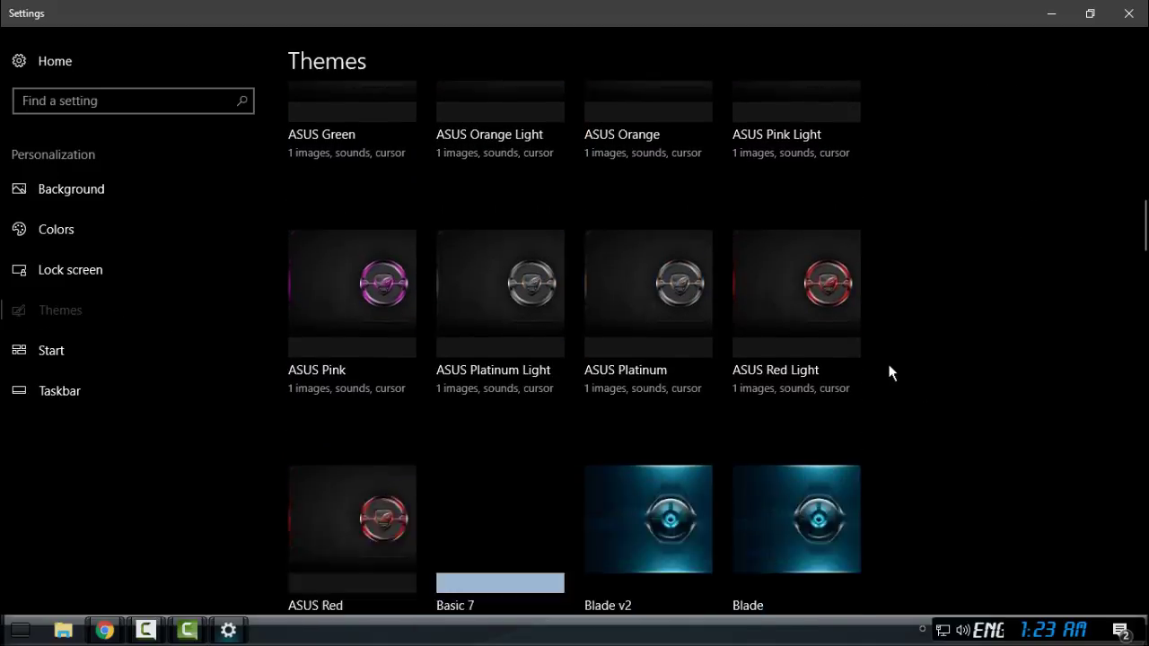
scroll(890, 371, "down", 4)
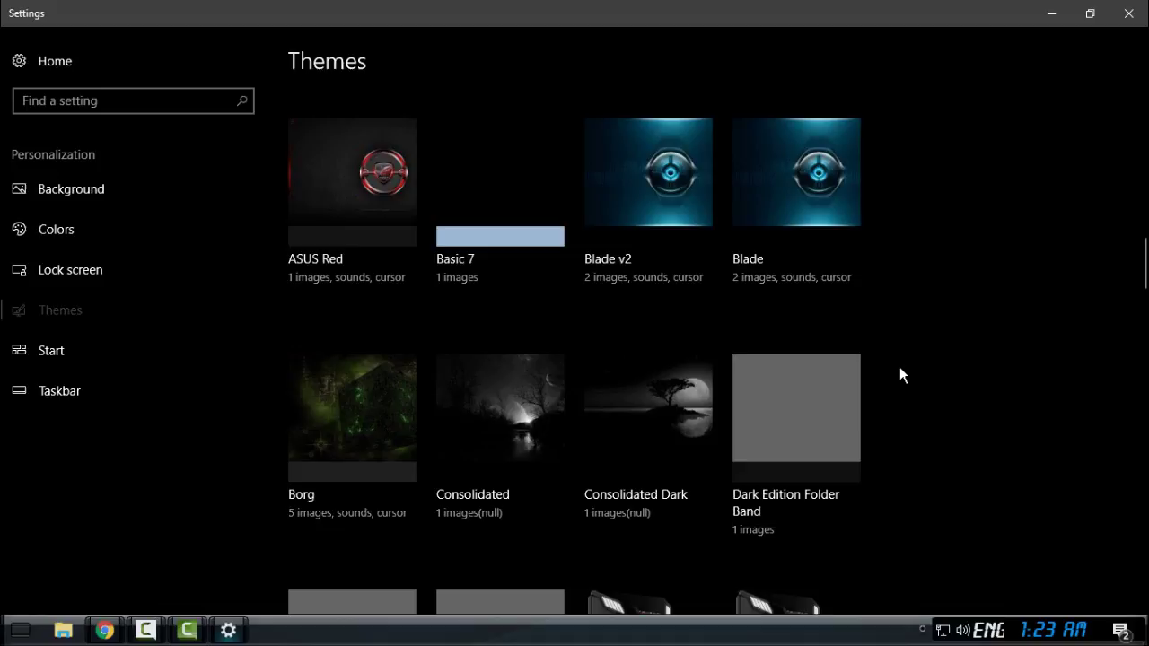
scroll(900, 345, "down", 4)
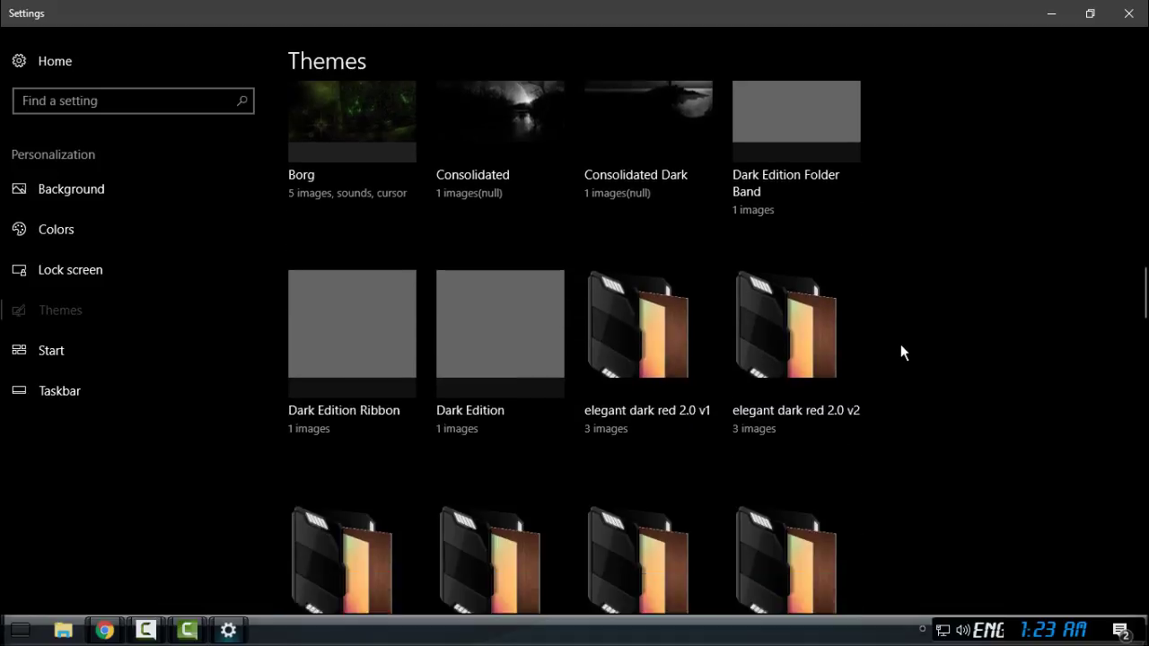
scroll(901, 346, "down", 4)
scroll(901, 344, "down", 2)
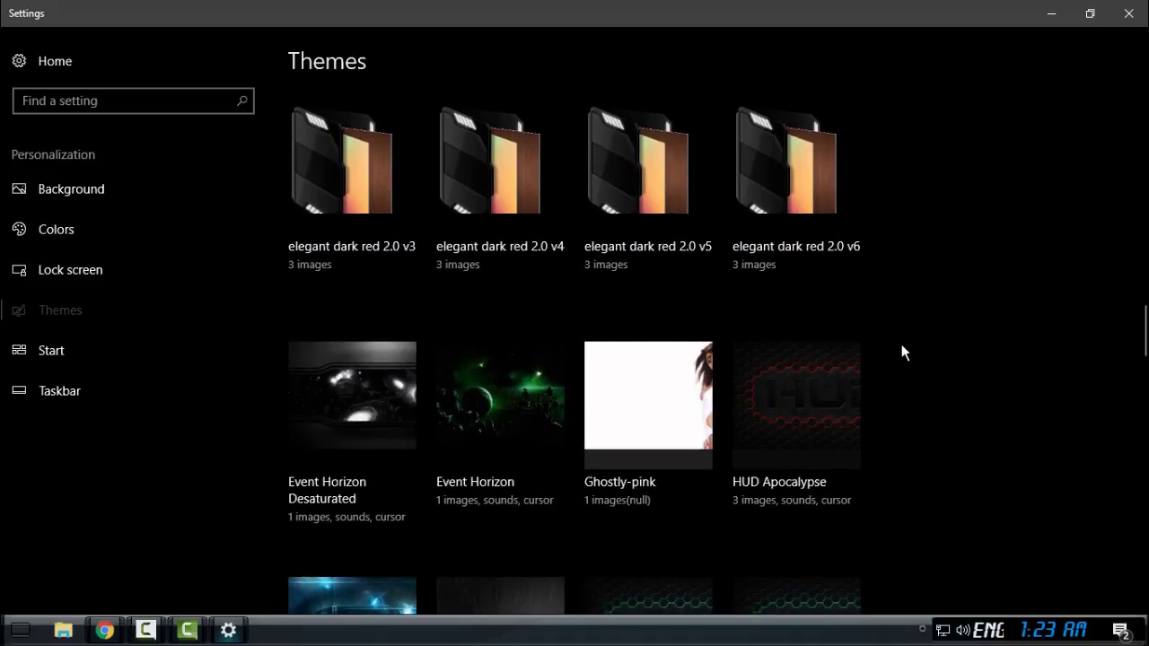
scroll(901, 344, "down", 4)
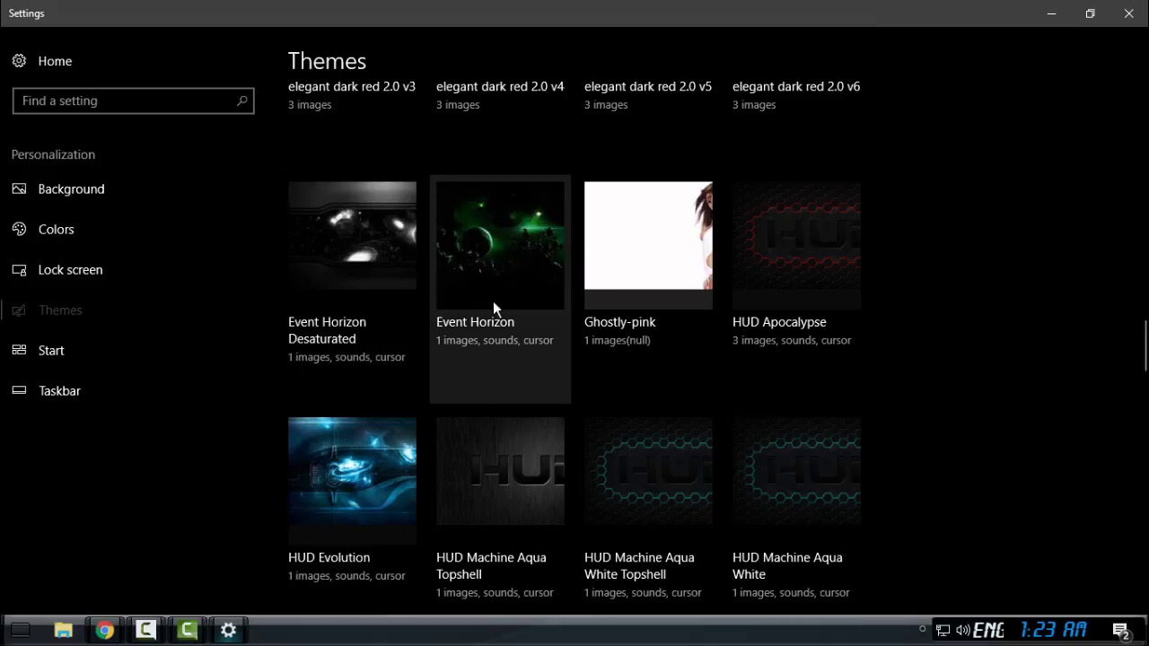
left_click(497, 270)
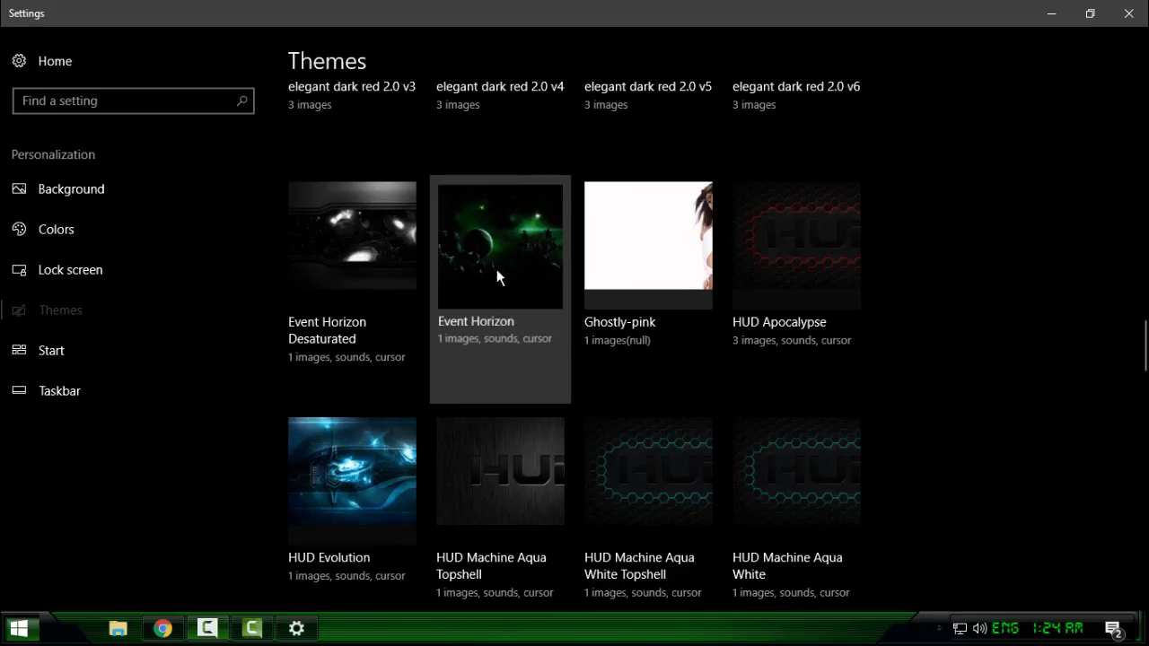
left_click(1051, 14)
right_click(459, 152)
Refresh the desktop twice and reopen the Start menu to view its green Event Horizon skin.
left_click(520, 216)
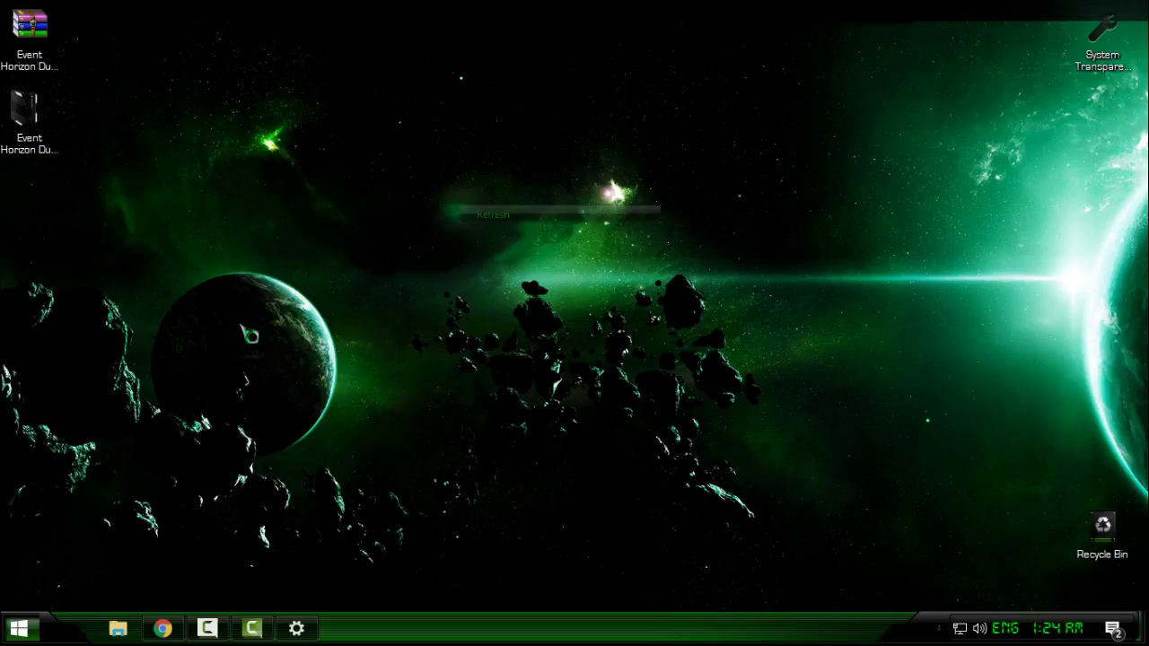
left_click(40, 634)
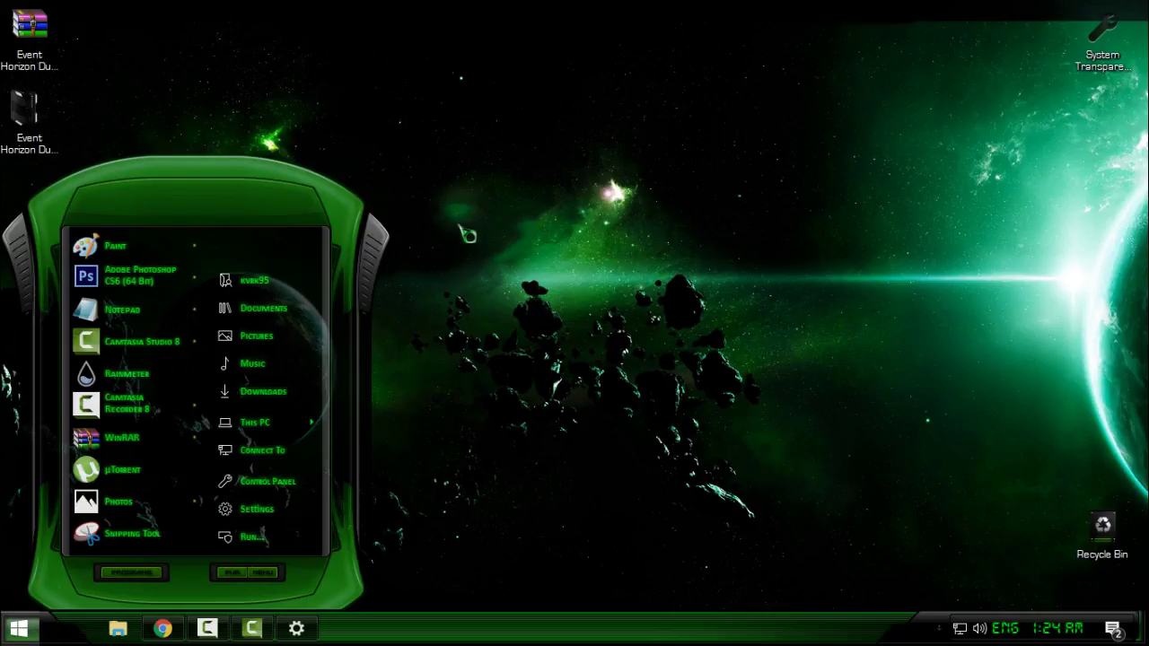
left_click(404, 197)
right_click(307, 81)
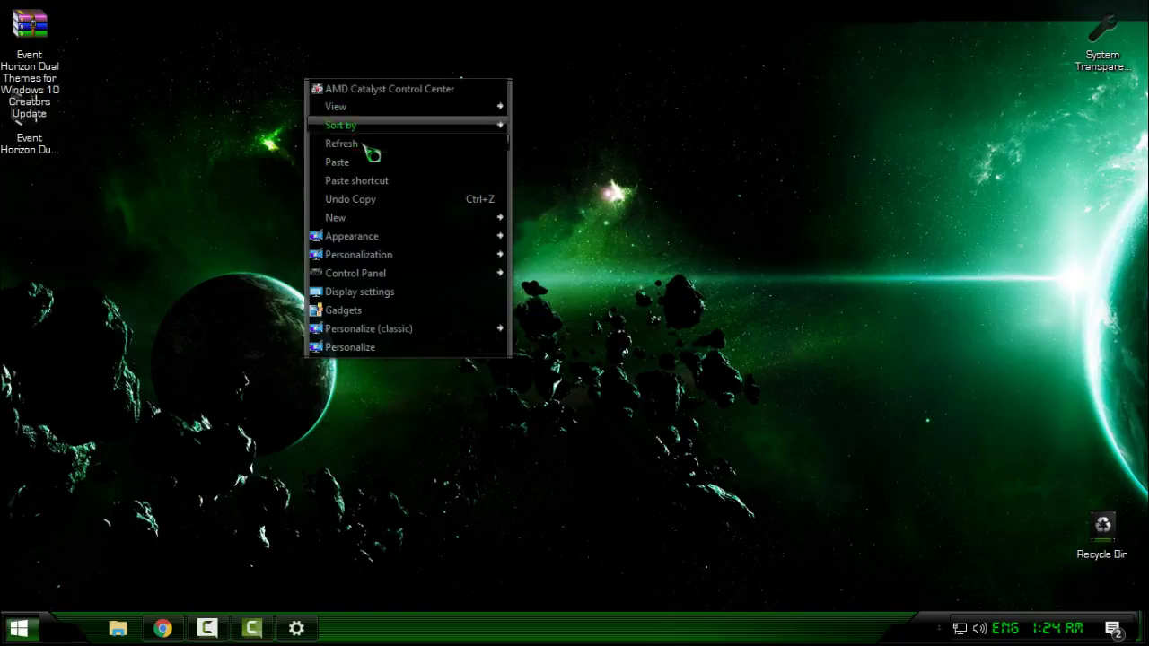
left_click(372, 145)
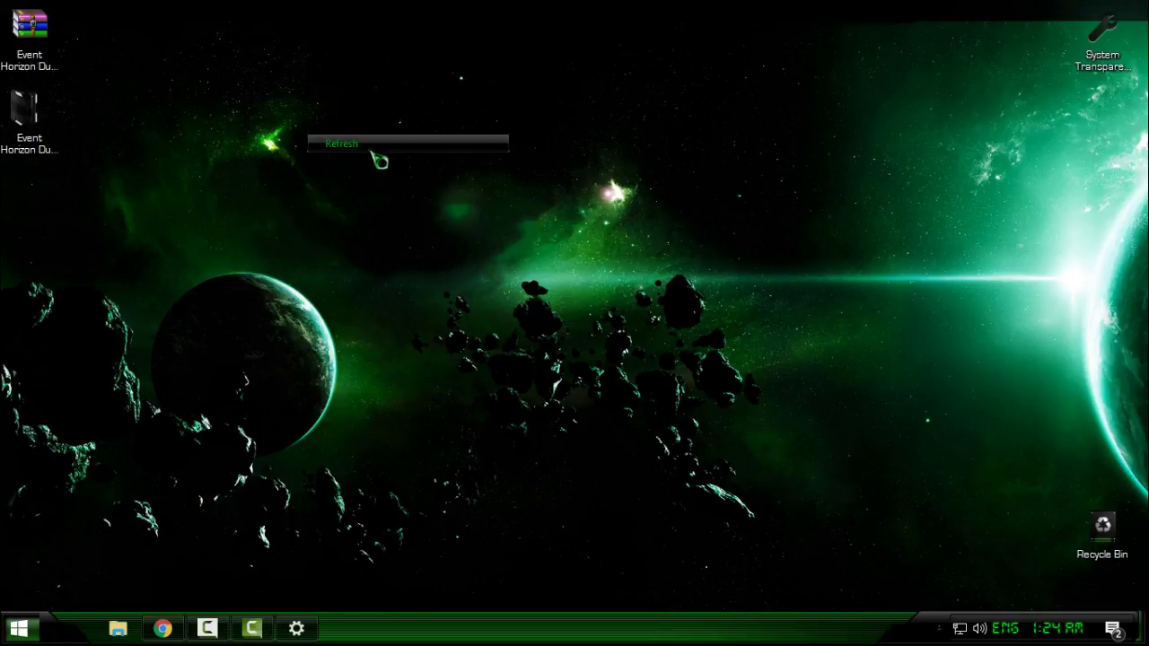
left_click(20, 633)
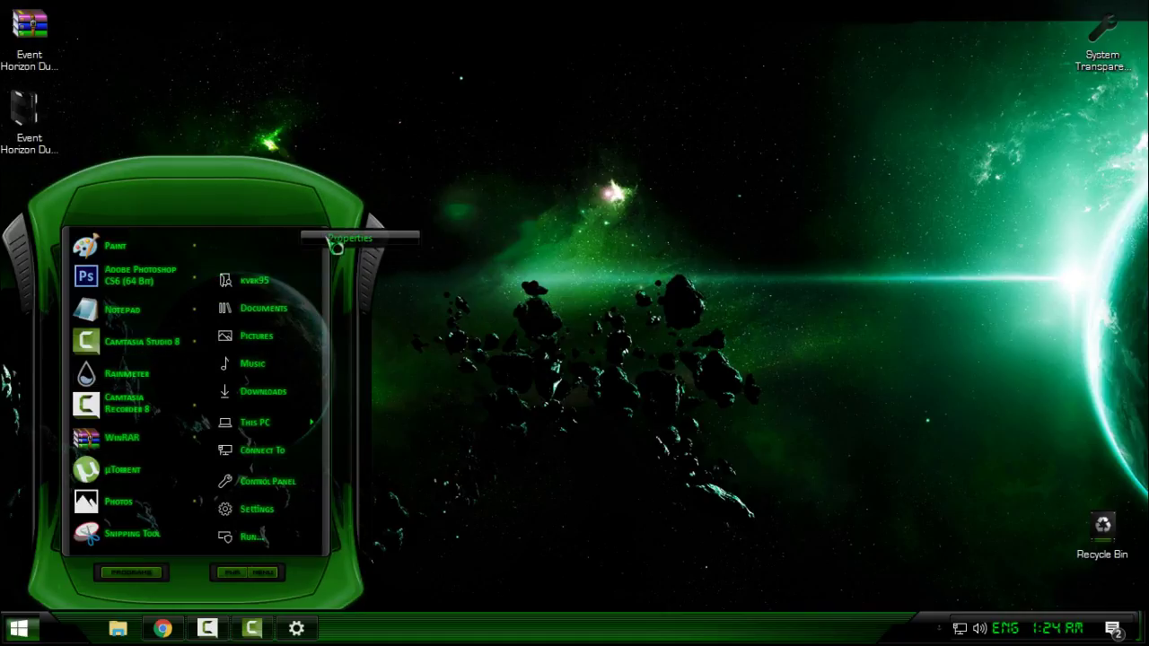
In StartIsBack's appearance settings, choose a custom Start button image.
left_click(530, 269)
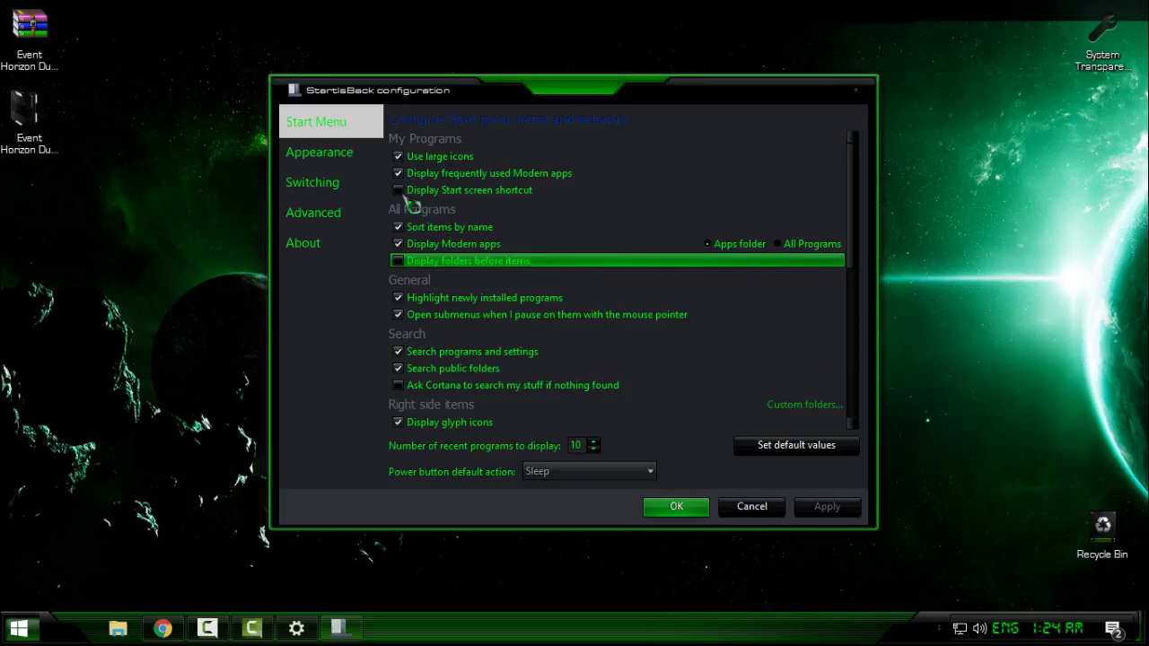
left_click(368, 163)
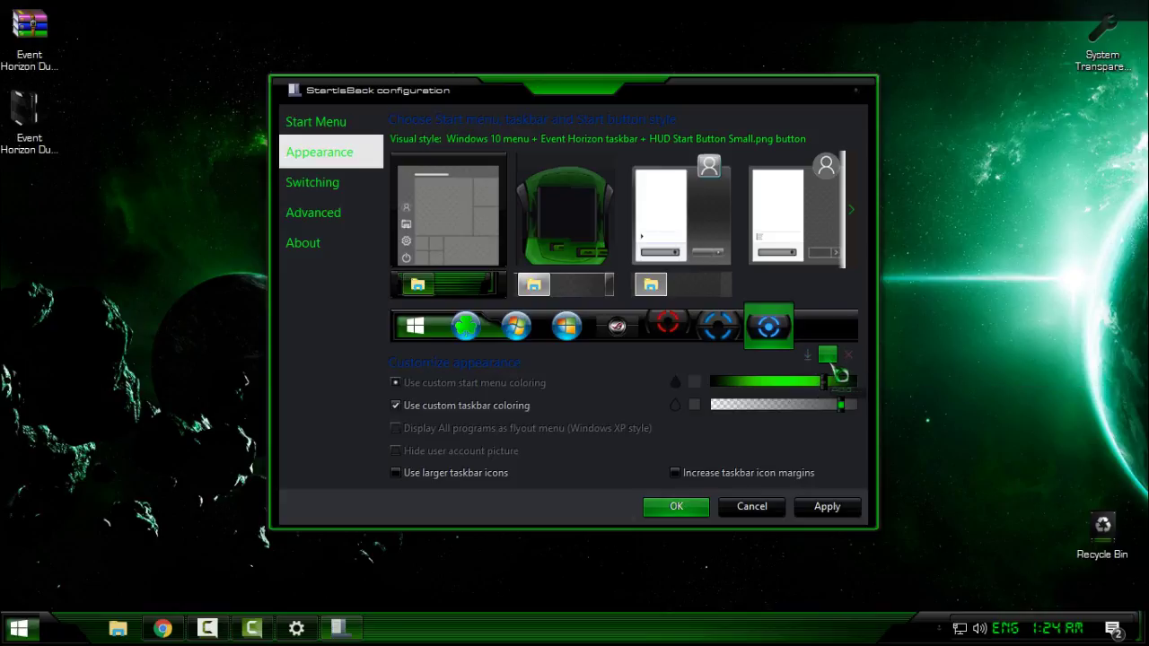
left_click(827, 357)
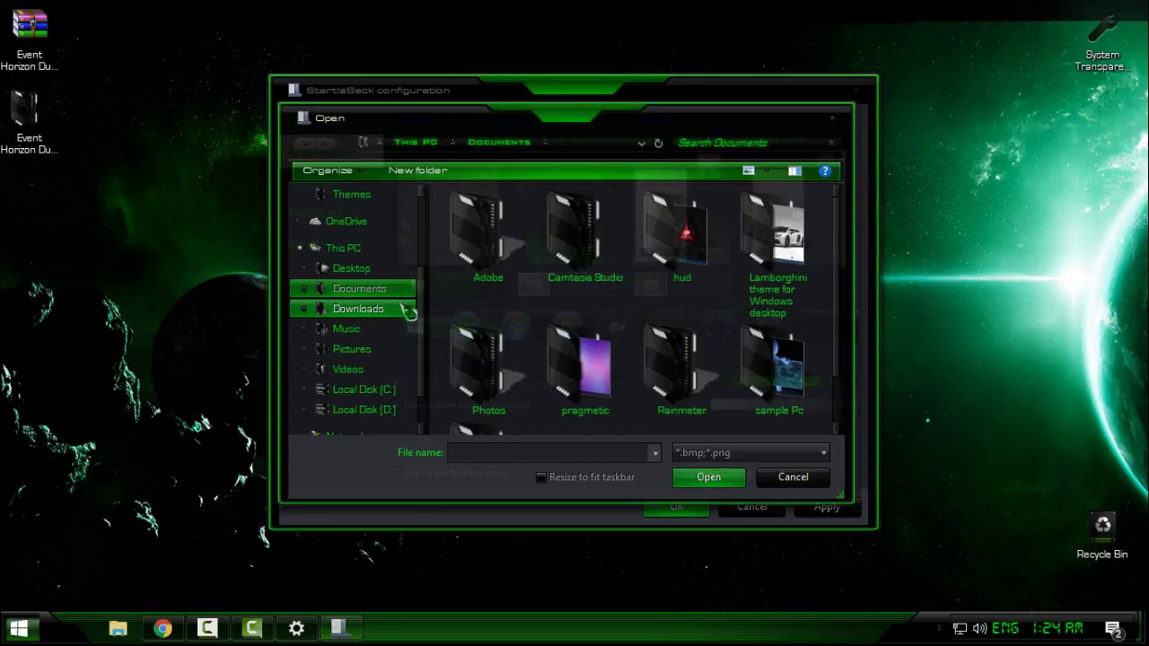
Load start orb 6801 from Event Horizon Dual Themes > Themes > Event Horizon > Start Orb and apply.
left_click(399, 269)
double_click(519, 289)
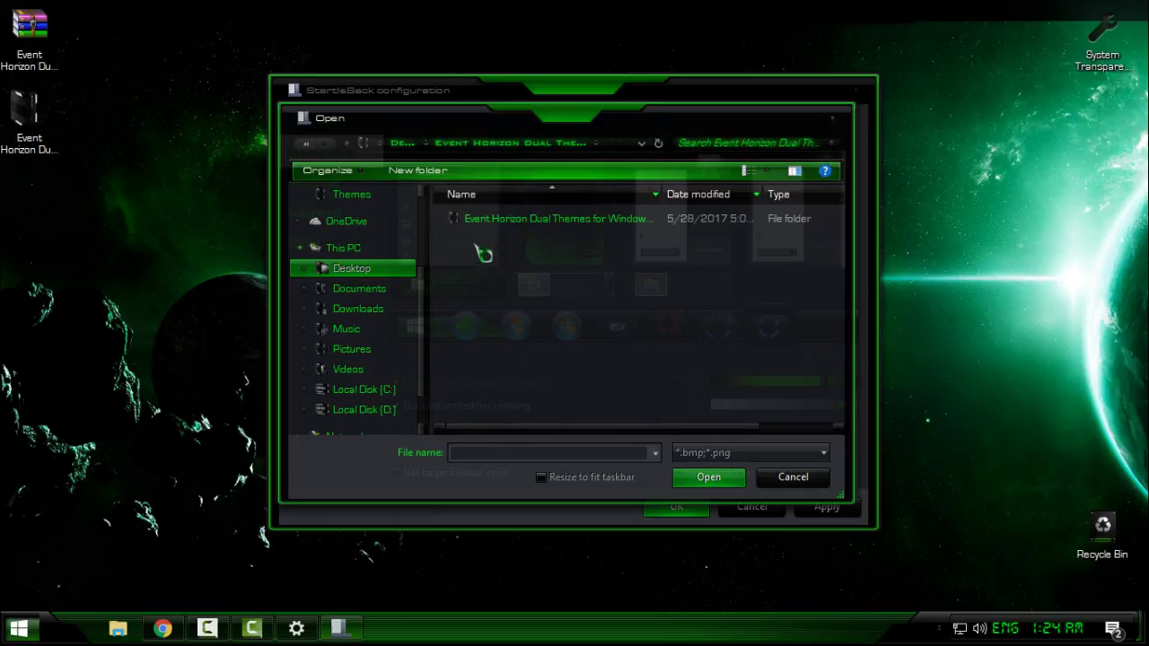
double_click(471, 217)
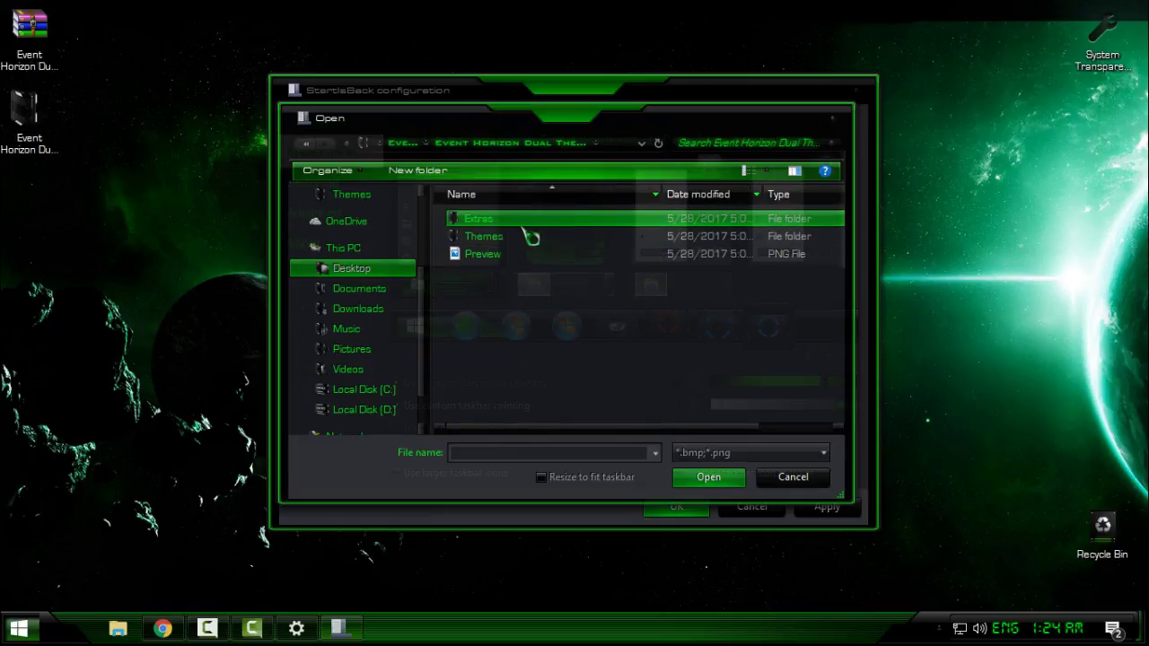
mouse_move(484, 236)
double_click(506, 237)
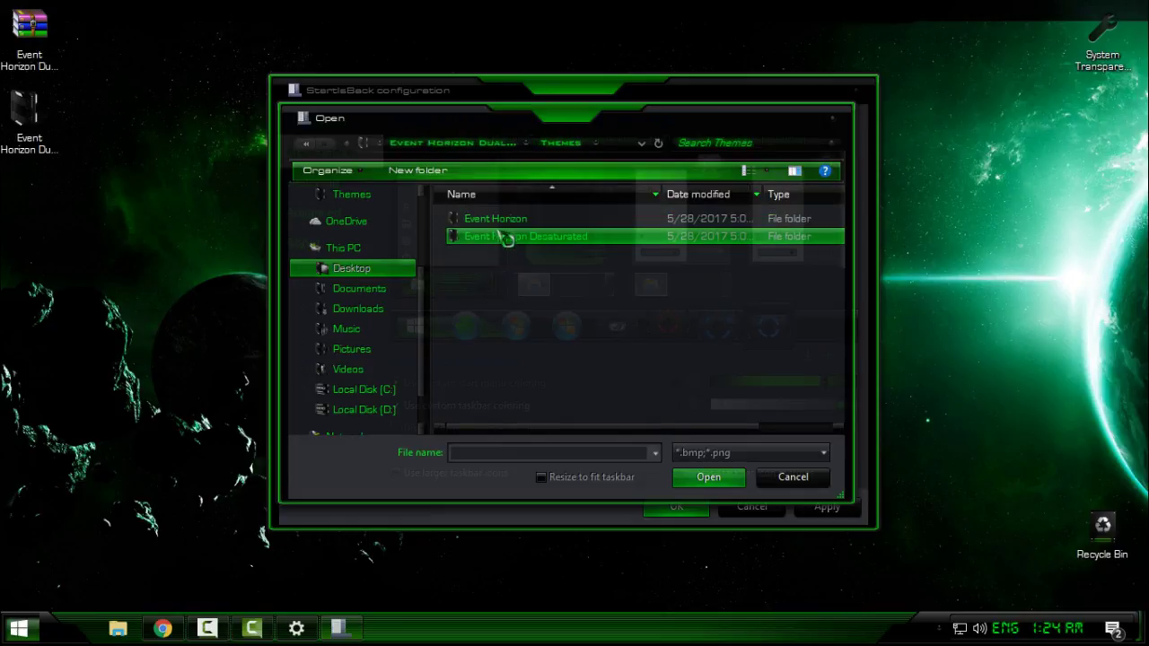
double_click(499, 225)
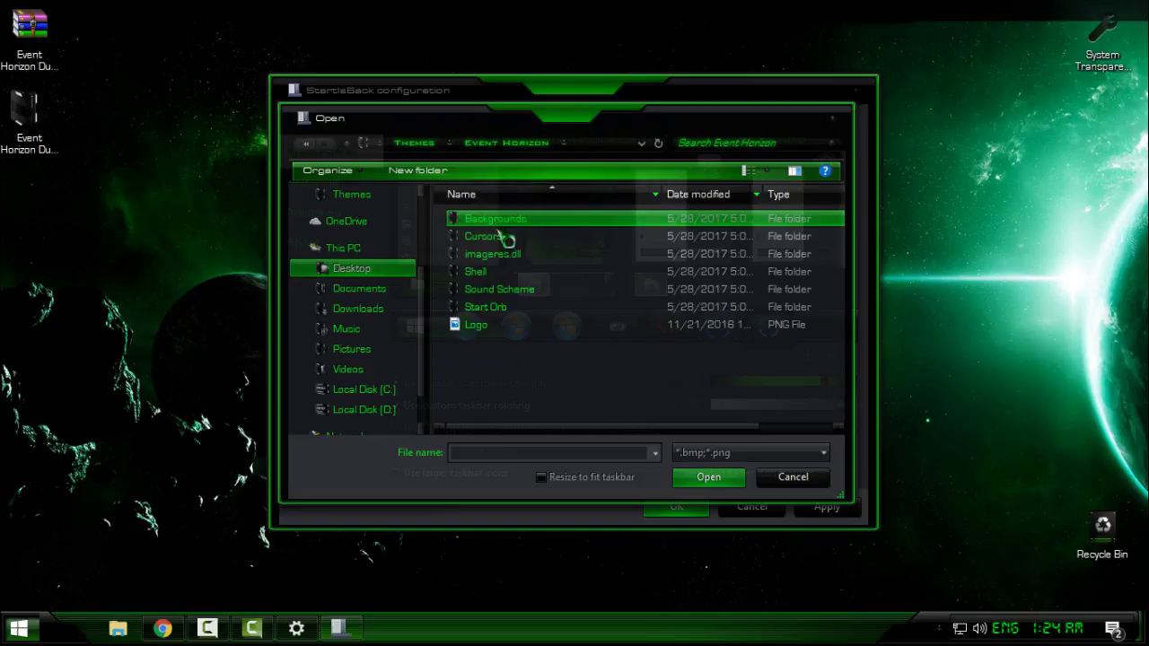
double_click(514, 310)
left_click(510, 280)
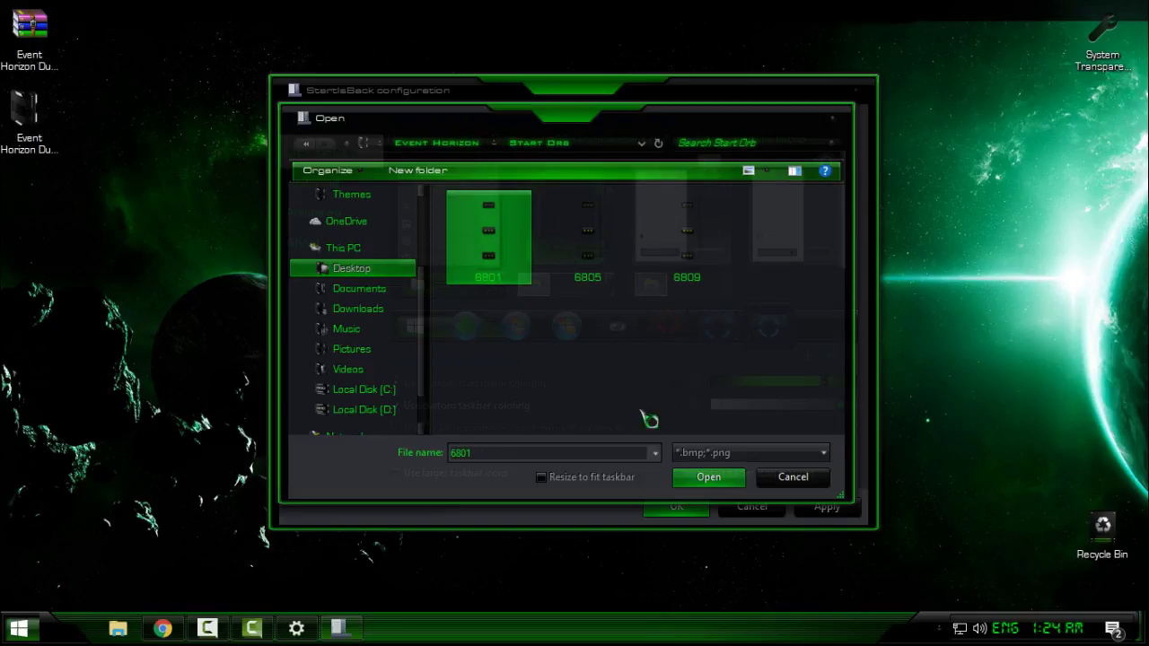
left_click(698, 485)
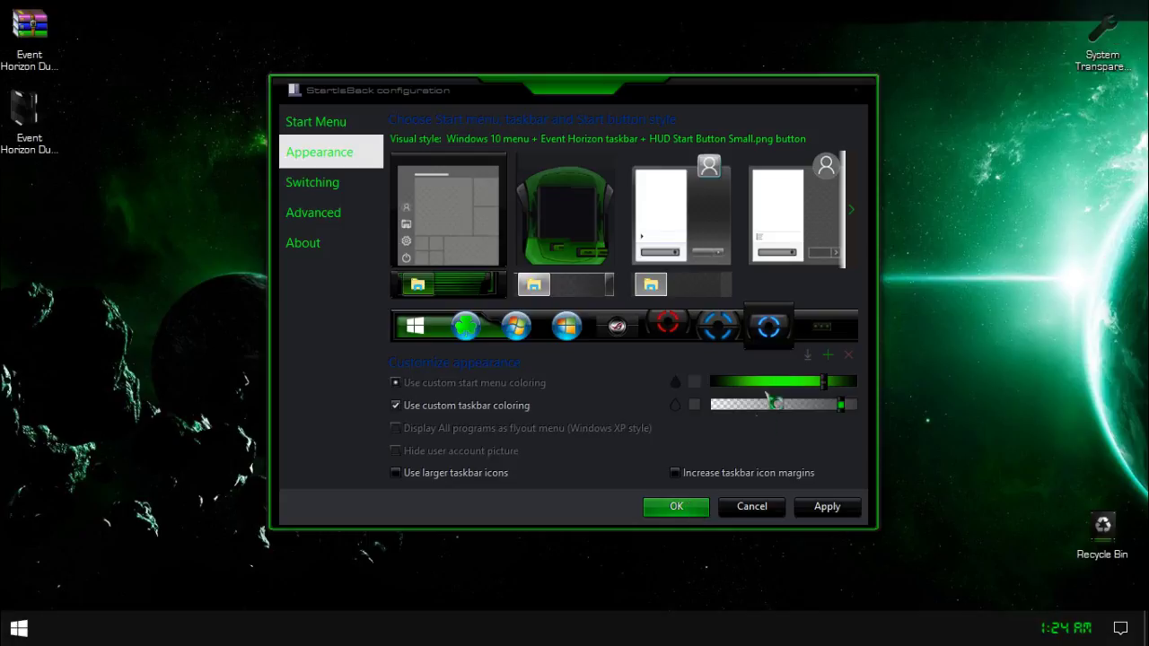
left_click(697, 518)
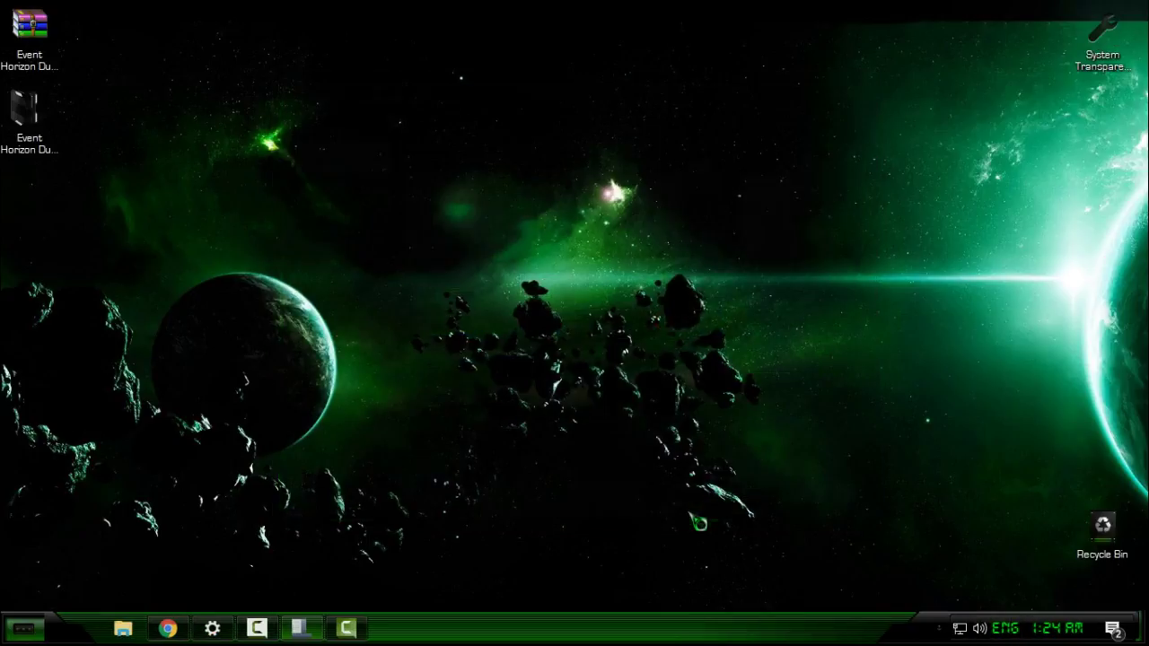
left_click(25, 630)
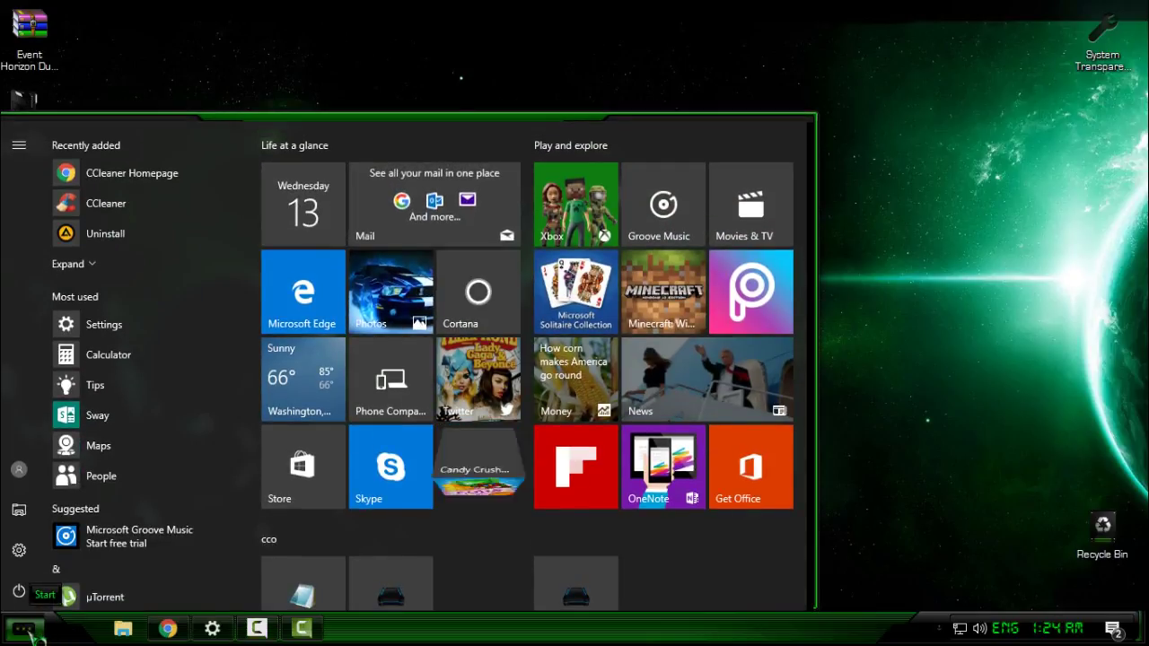
left_click(26, 632)
left_click(25, 630)
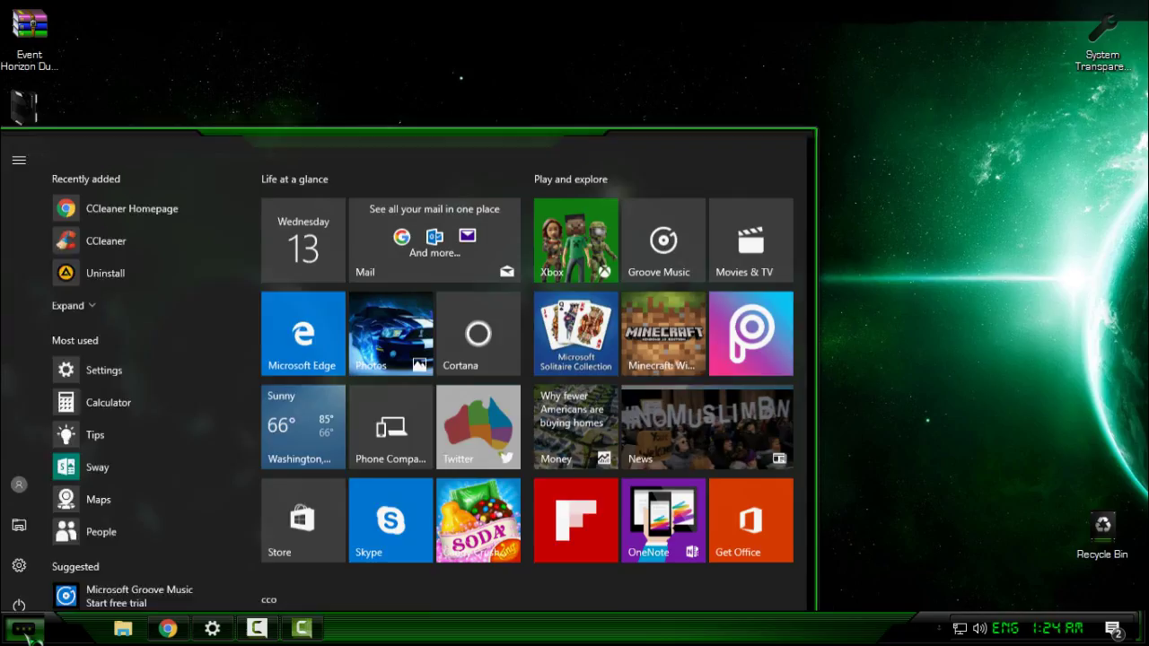
left_click(27, 631)
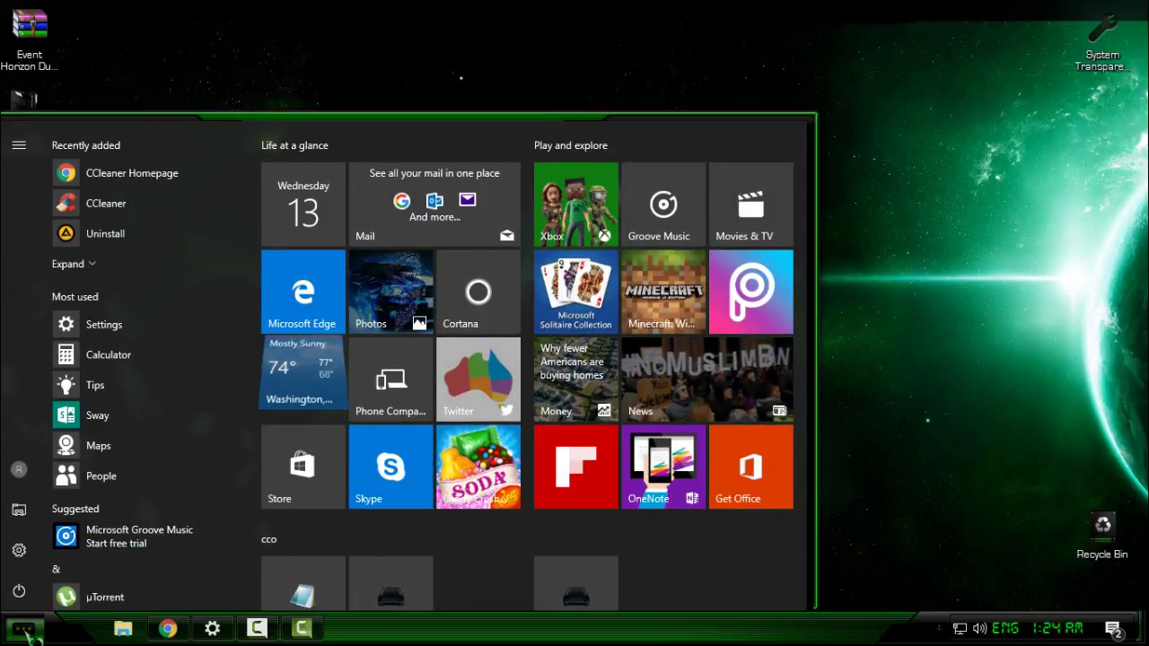
left_click(27, 632)
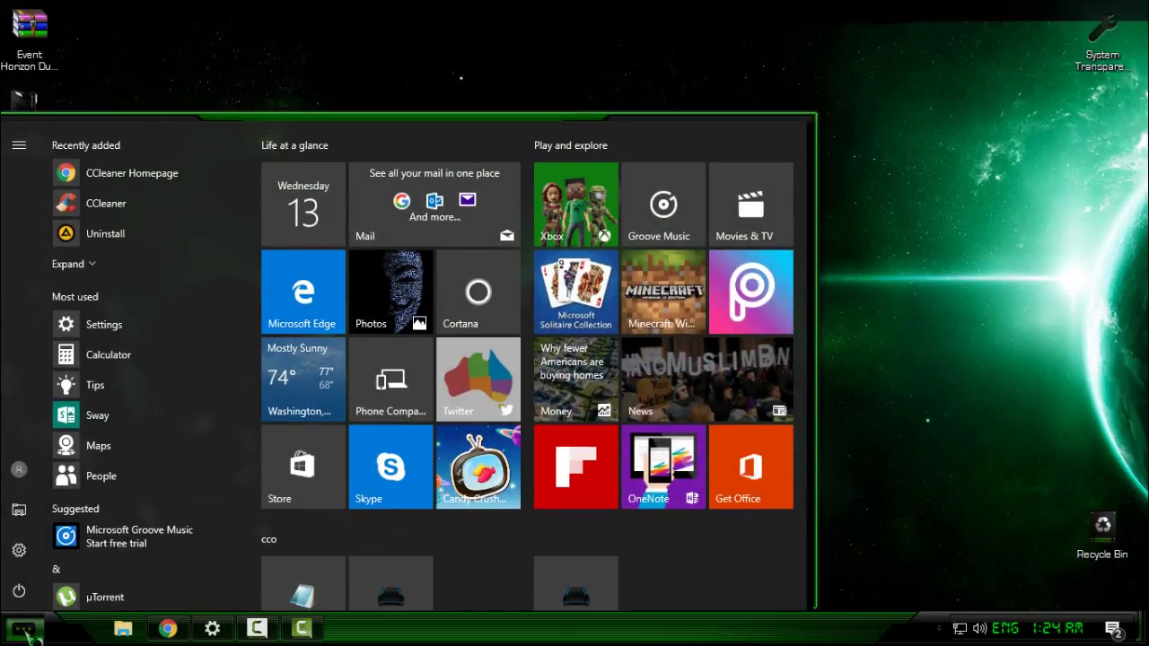
left_click(27, 632)
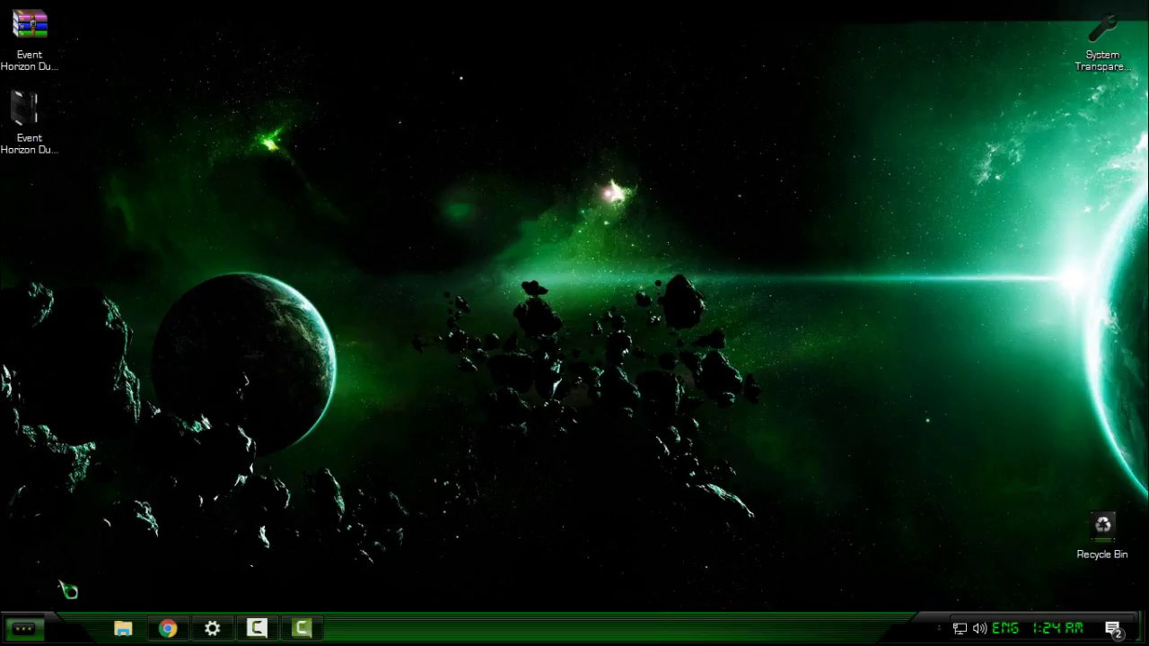
key("super")
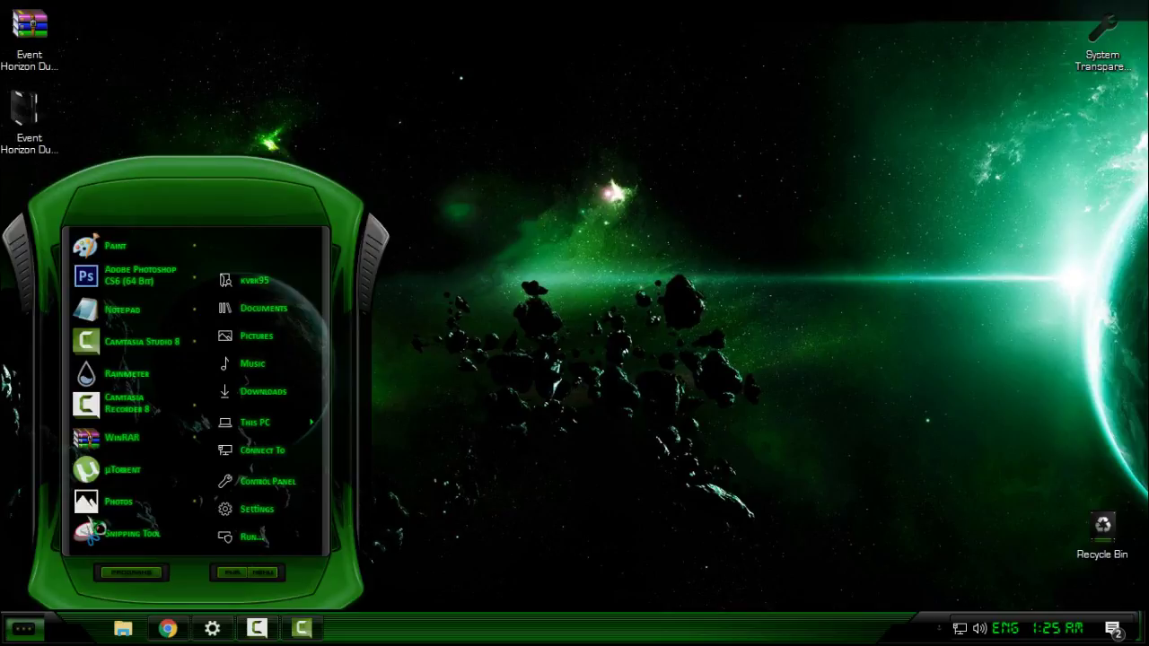
left_click(34, 634)
left_click(27, 632)
left_click(34, 634)
Refresh the desktop, then open File Explorer in its green skin, restore it and close it.
right_click(102, 267)
left_click(161, 332)
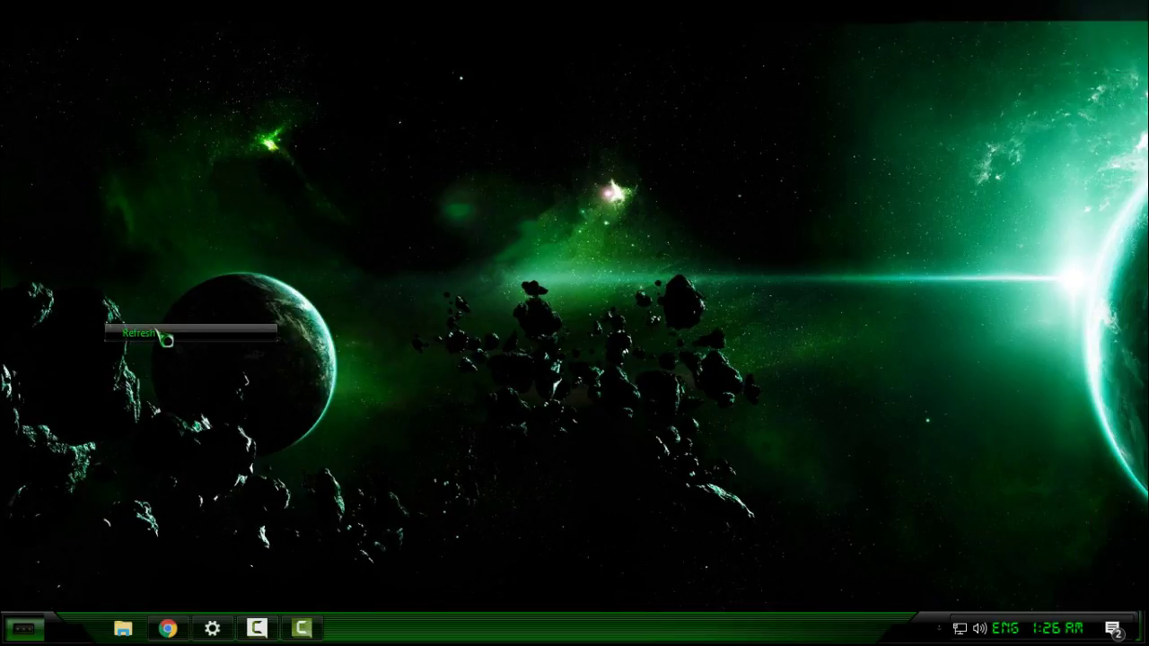
left_click(125, 626)
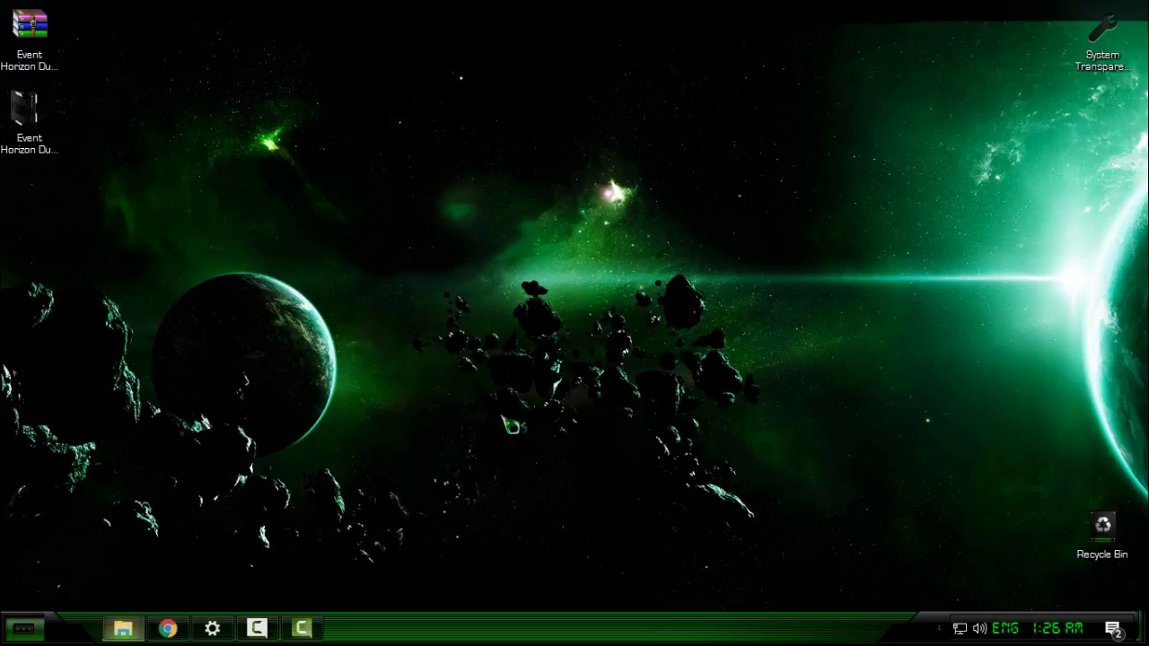
mouse_move(617, 7)
left_mouse_down()
mouse_move(631, 58)
mouse_move(618, 88)
mouse_move(621, 59)
left_mouse_up()
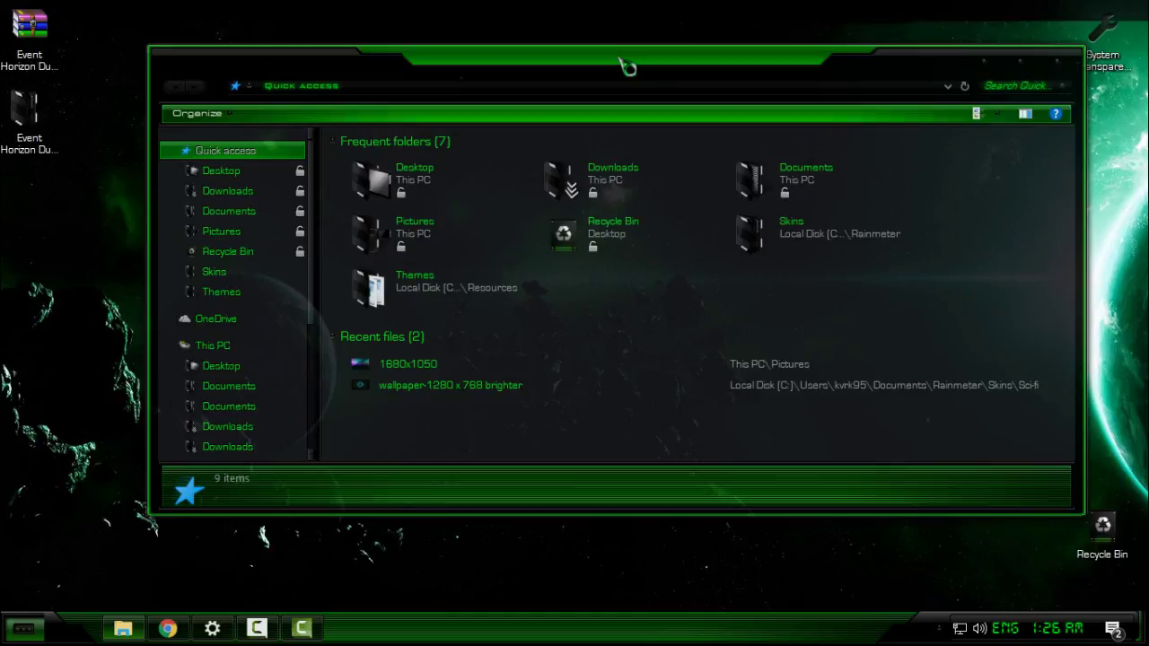
left_click(1065, 77)
Refresh the desktop again and reopen the green Event Horizon Start menu at This PC.
right_click(592, 251)
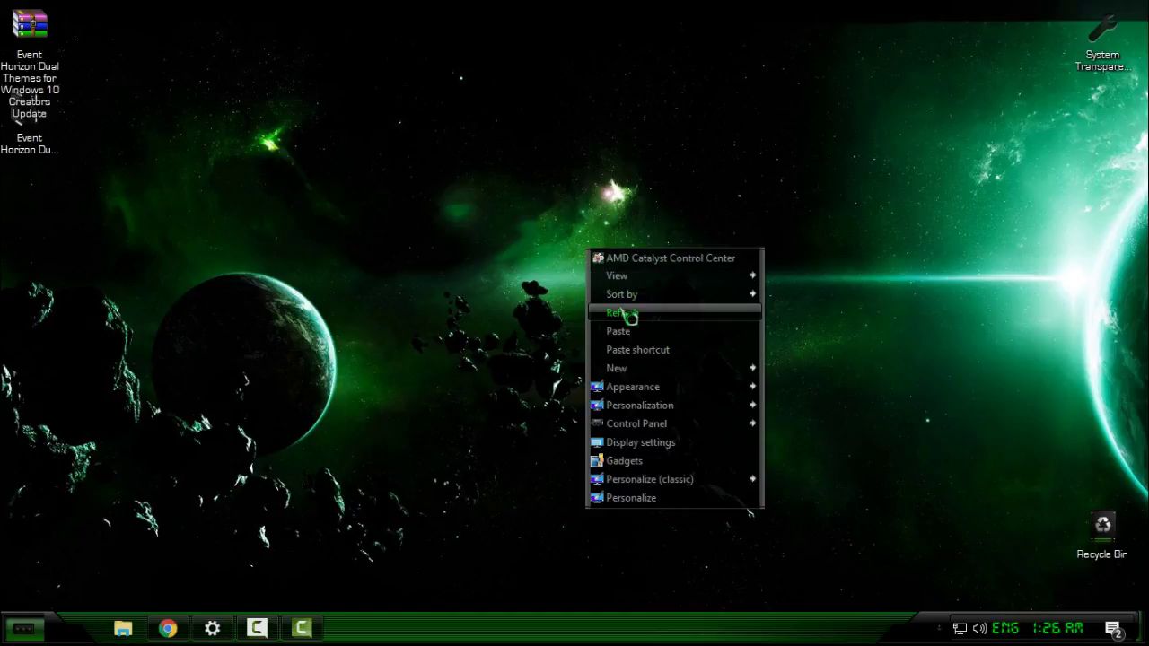
left_click(24, 629)
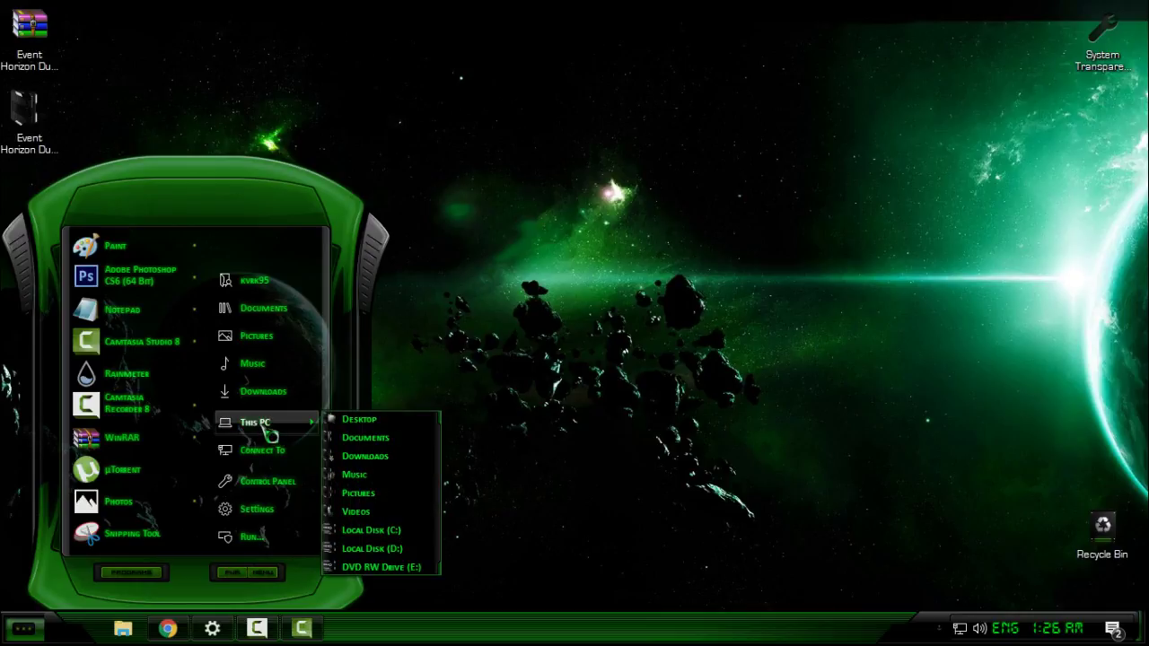
right_click(262, 427)
left_click(296, 420)
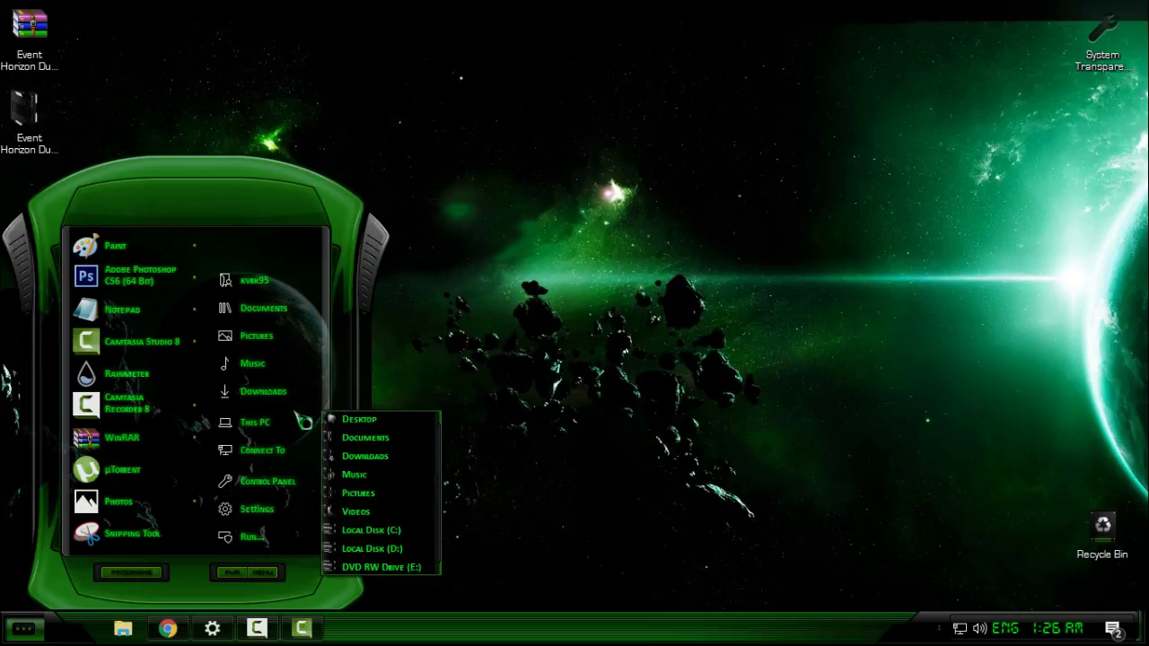
left_click(341, 418)
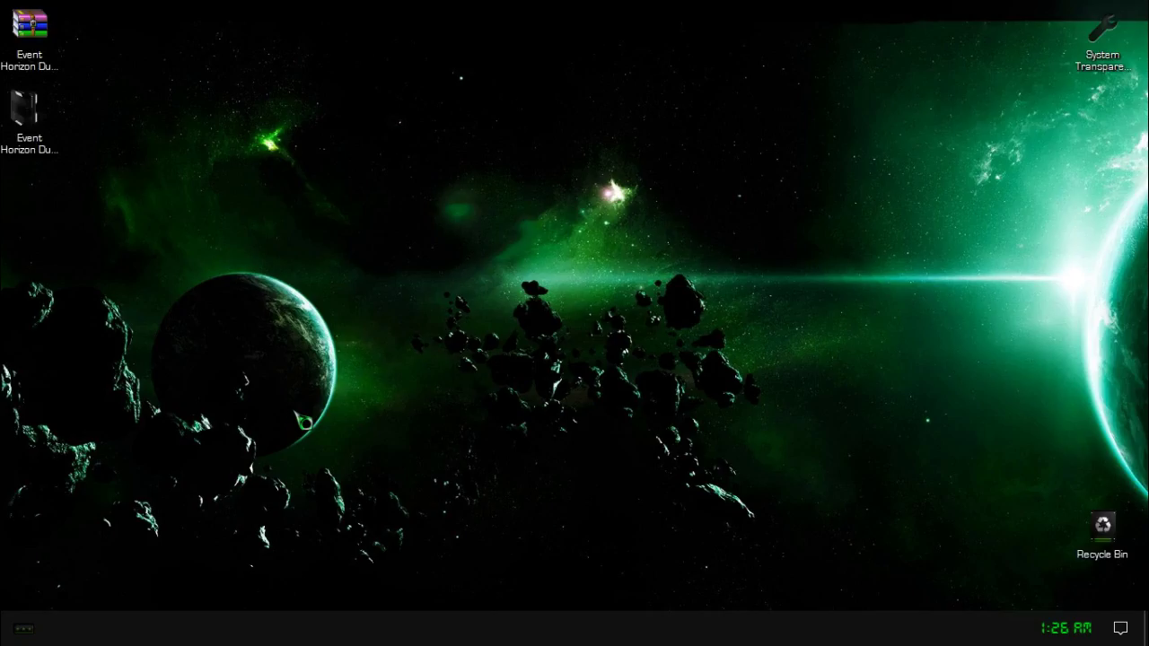
left_click(25, 633)
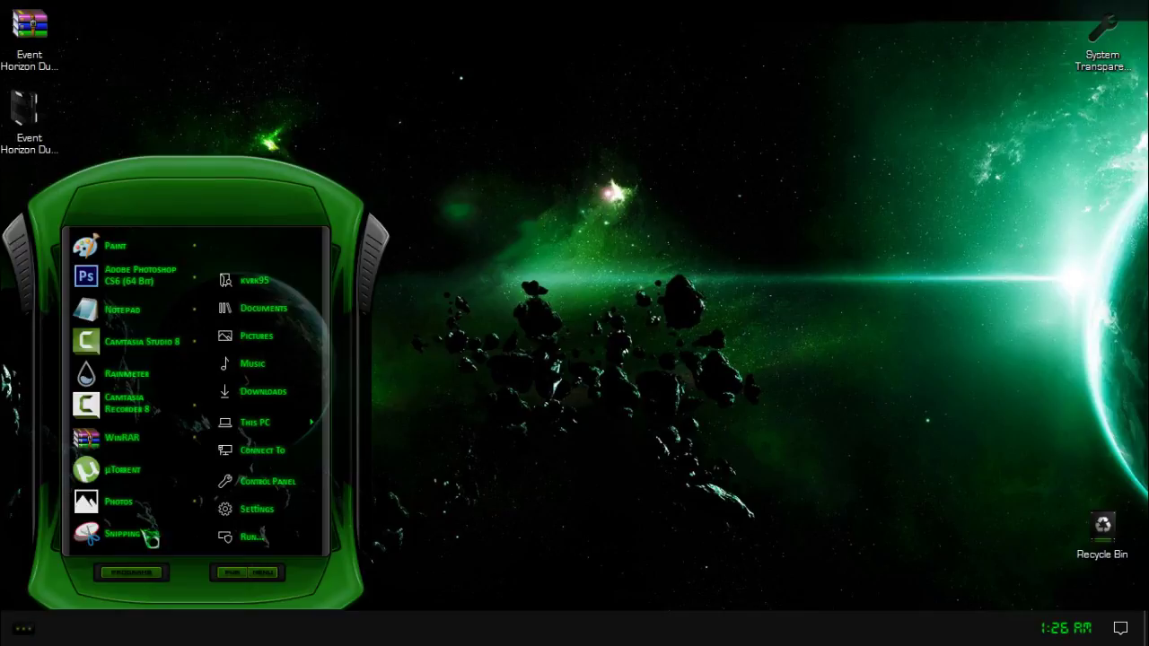
Open This PC's System properties, snap the System window to the left half, then maximize it.
right_click(262, 427)
left_click(305, 409)
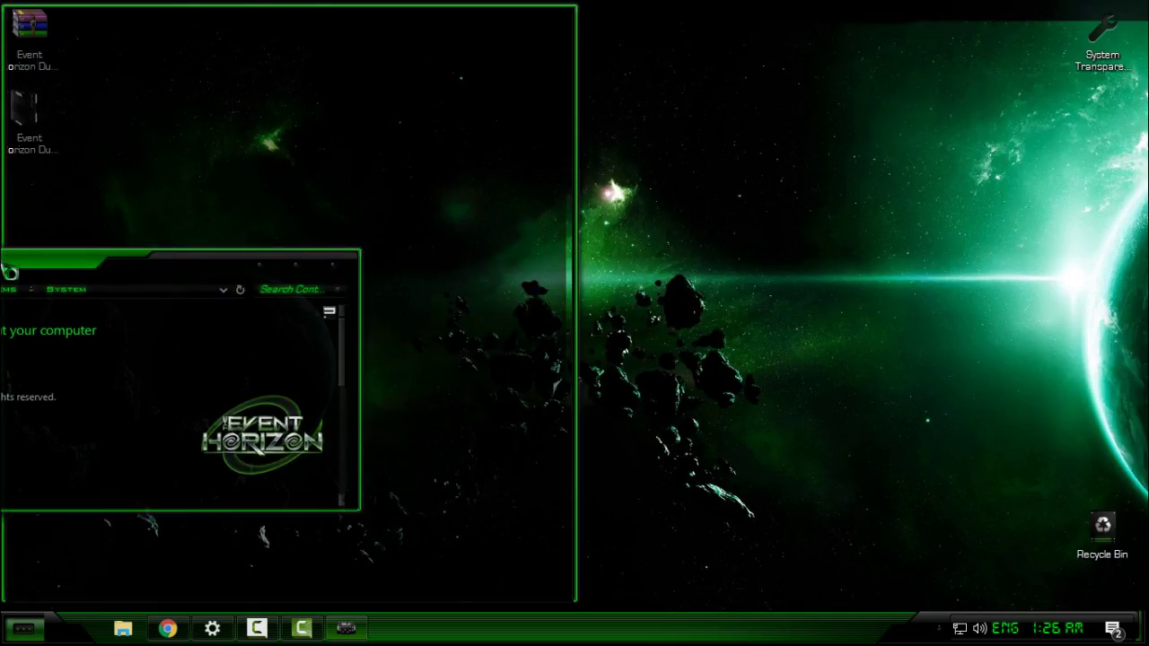
left_click_drag(655, 27, 4, 261)
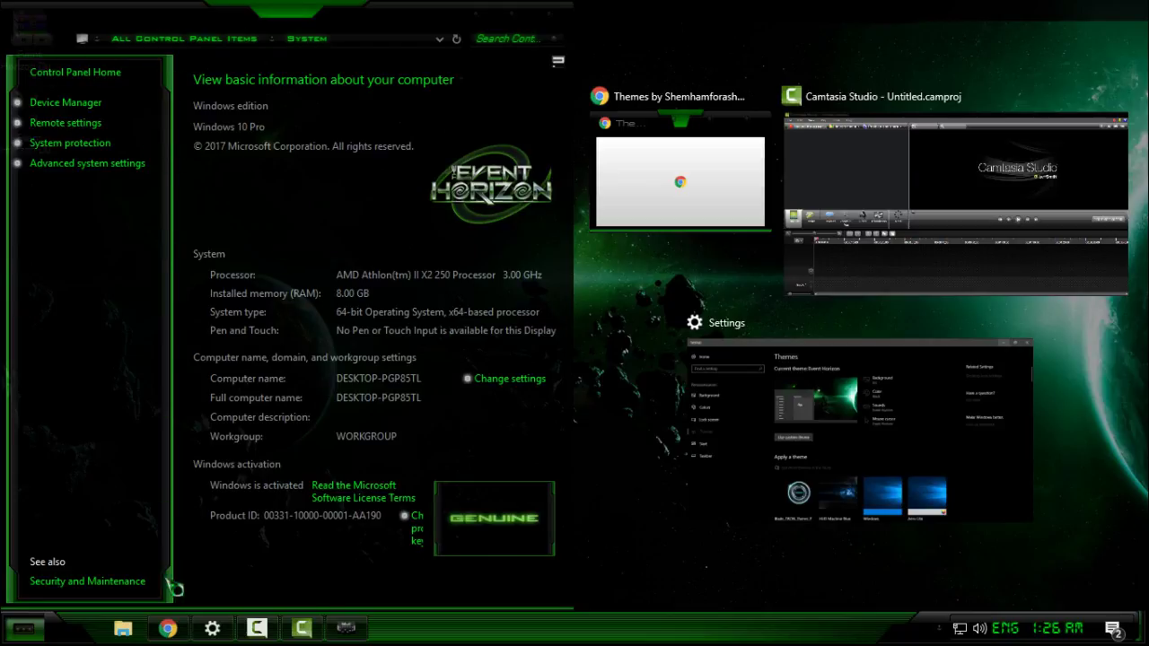
double_click(512, 17)
Close the System window and refresh the desktop.
left_click(1136, 20)
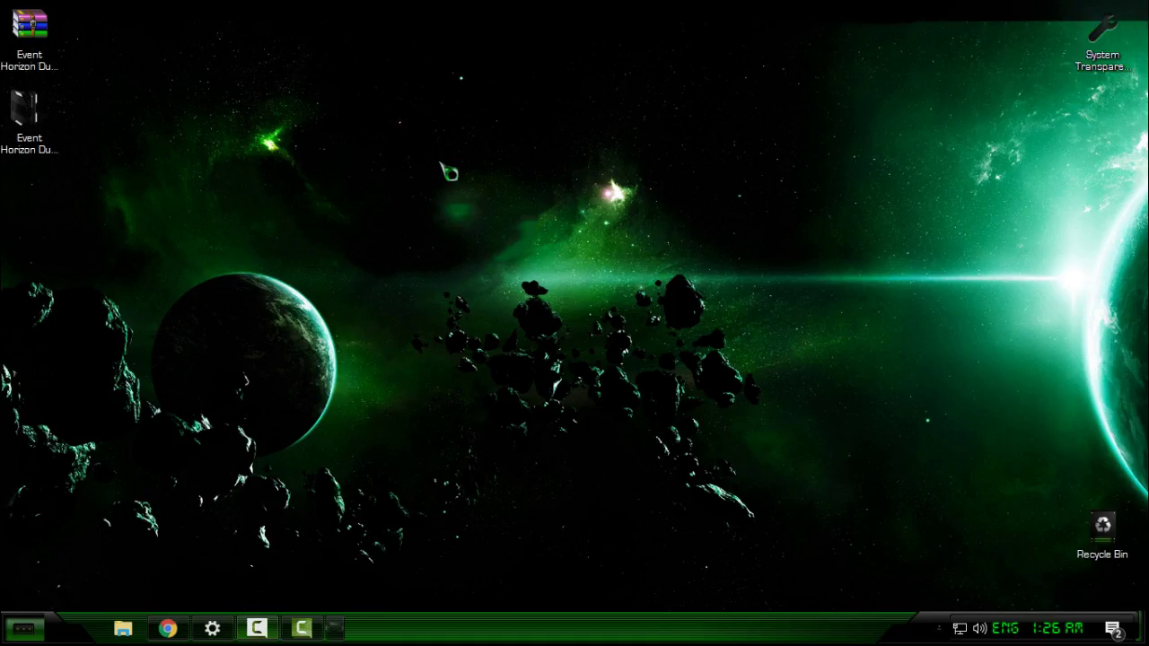
right_click(440, 161)
left_click(484, 226)
right_click(488, 228)
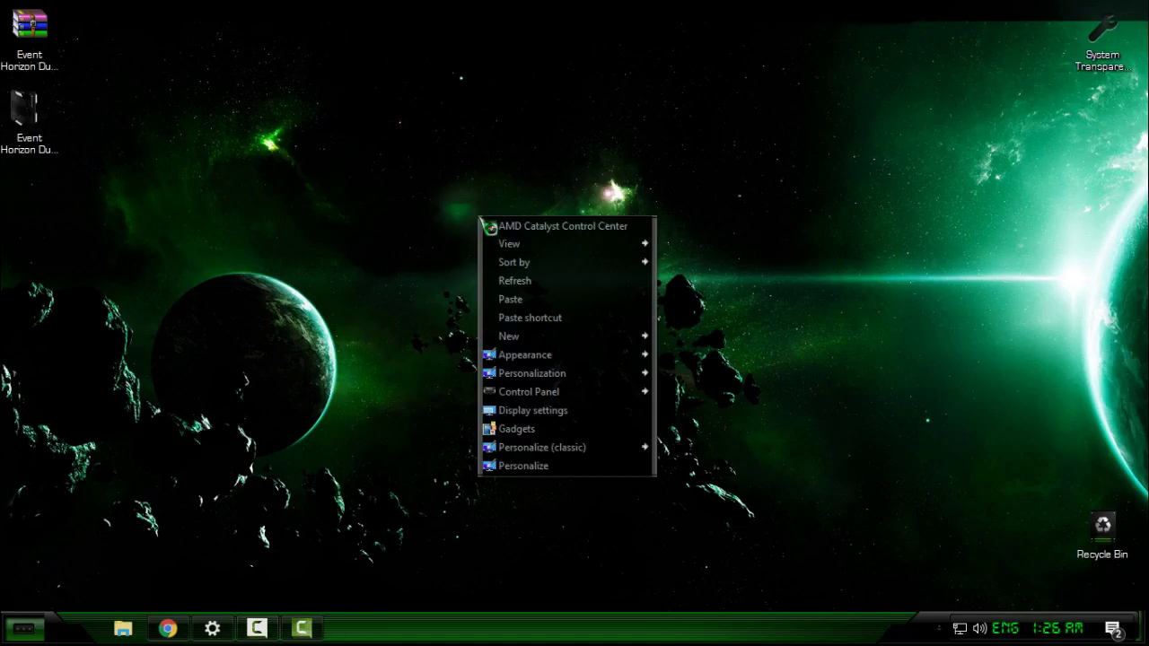
left_click(431, 224)
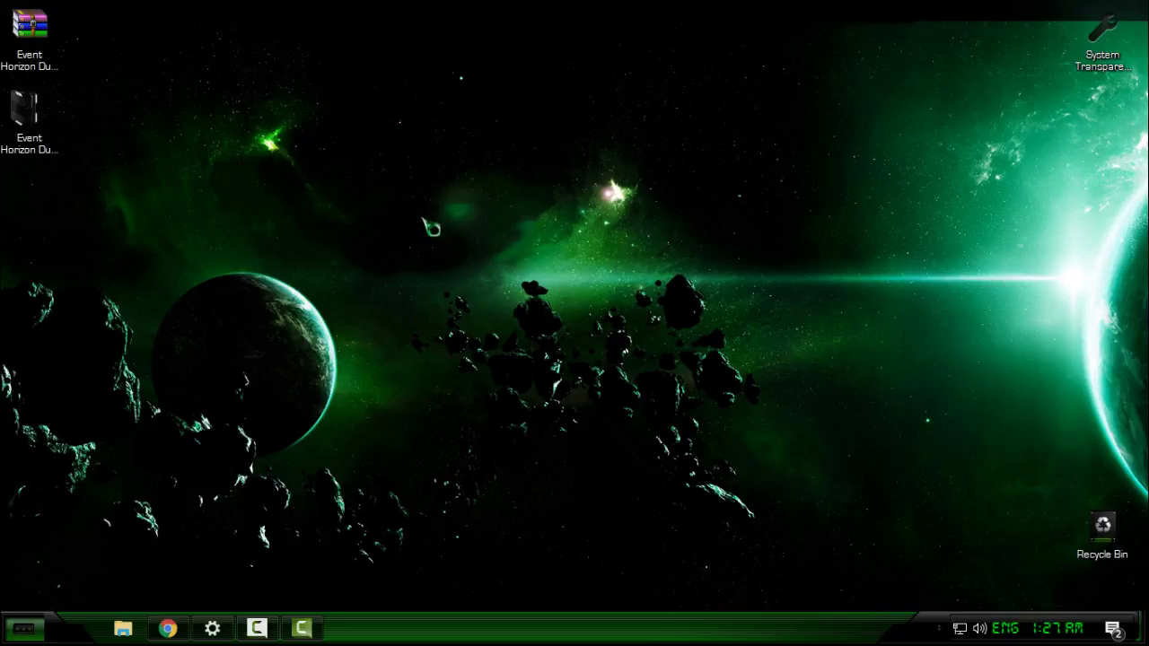
right_click(327, 206)
left_click(403, 266)
Bring back the Themes settings, scroll to the Event Horizon Desaturated theme, then close Settings.
left_click(212, 629)
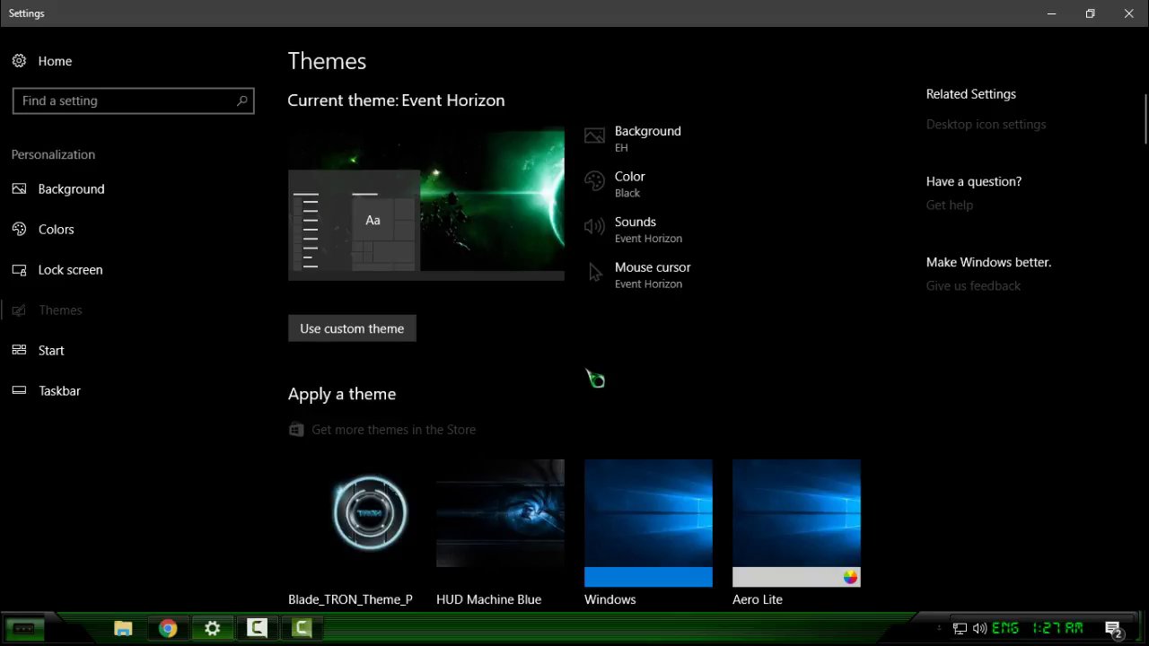
scroll(594, 380, "down", 1)
scroll(595, 380, "down", 5)
scroll(595, 380, "down", 5)
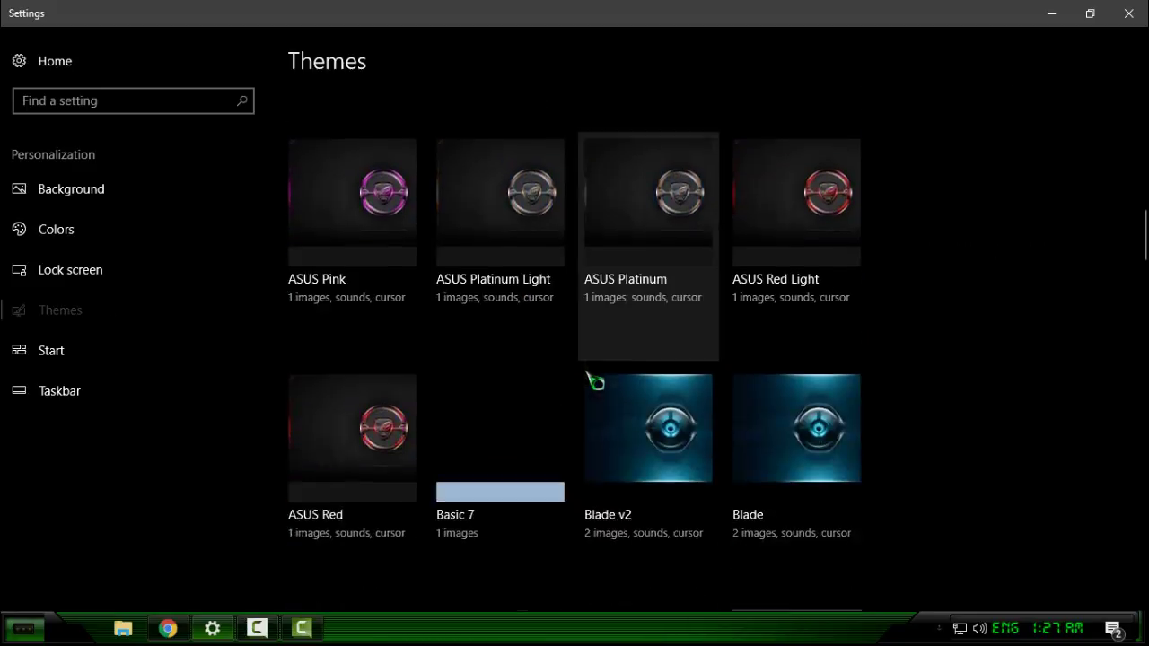
scroll(595, 384, "down", 5)
scroll(595, 381, "up", 2)
scroll(595, 384, "down", 4)
scroll(595, 385, "down", 2)
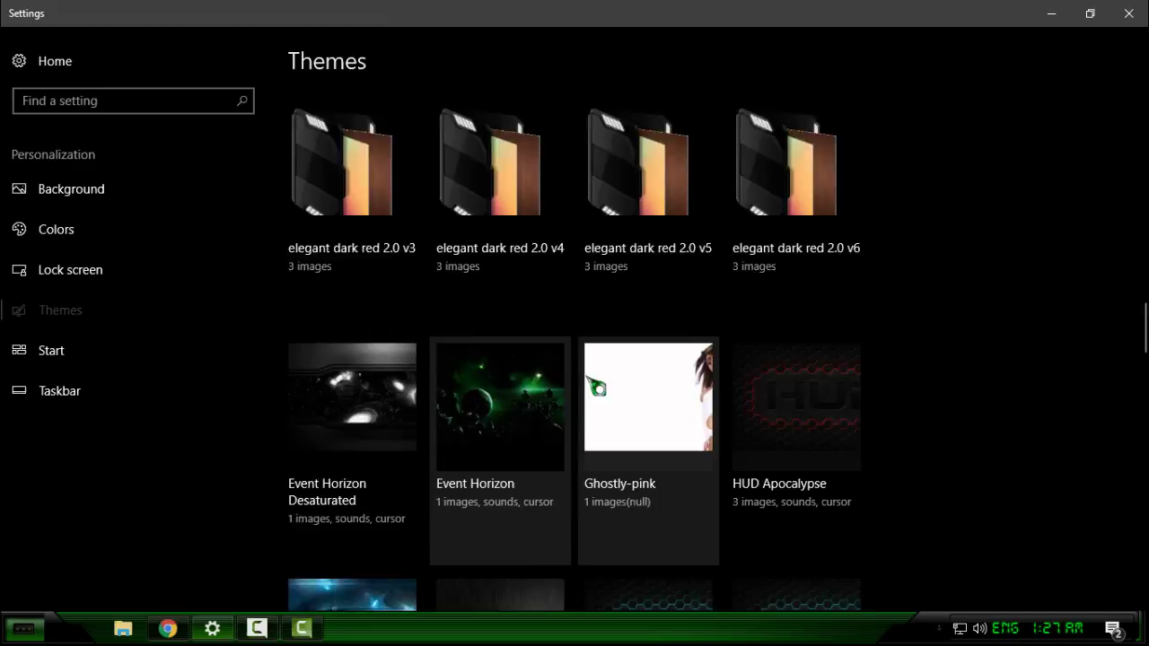
scroll(595, 384, "down", 3)
scroll(345, 269, "up", 2)
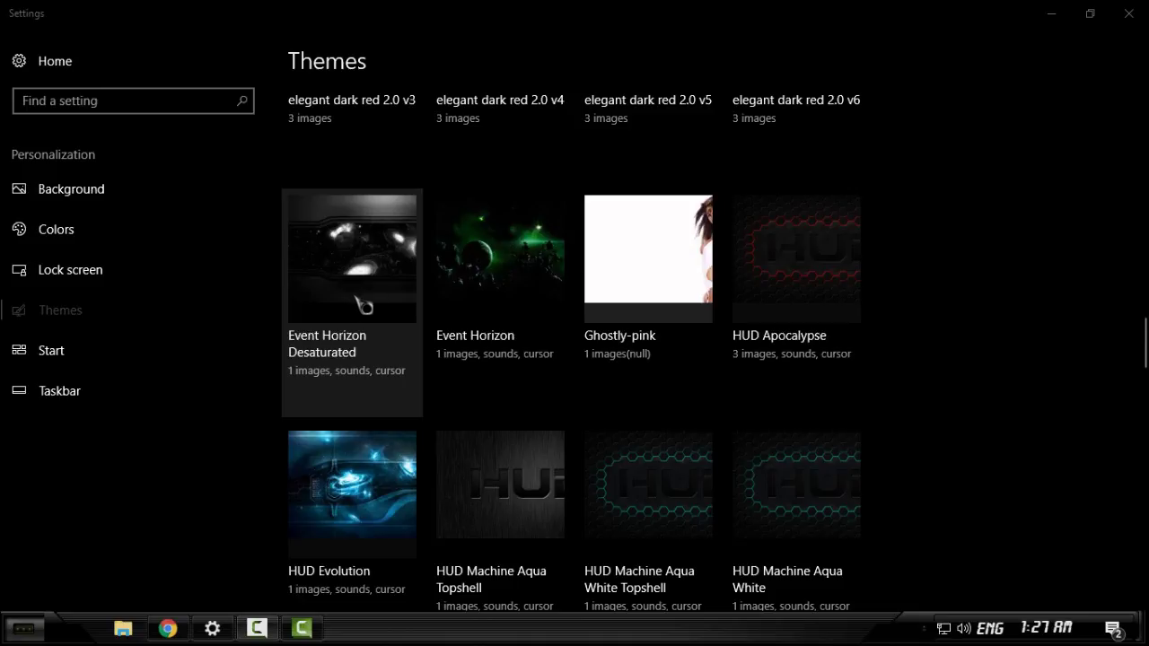
left_click(1129, 14)
right_click(376, 221)
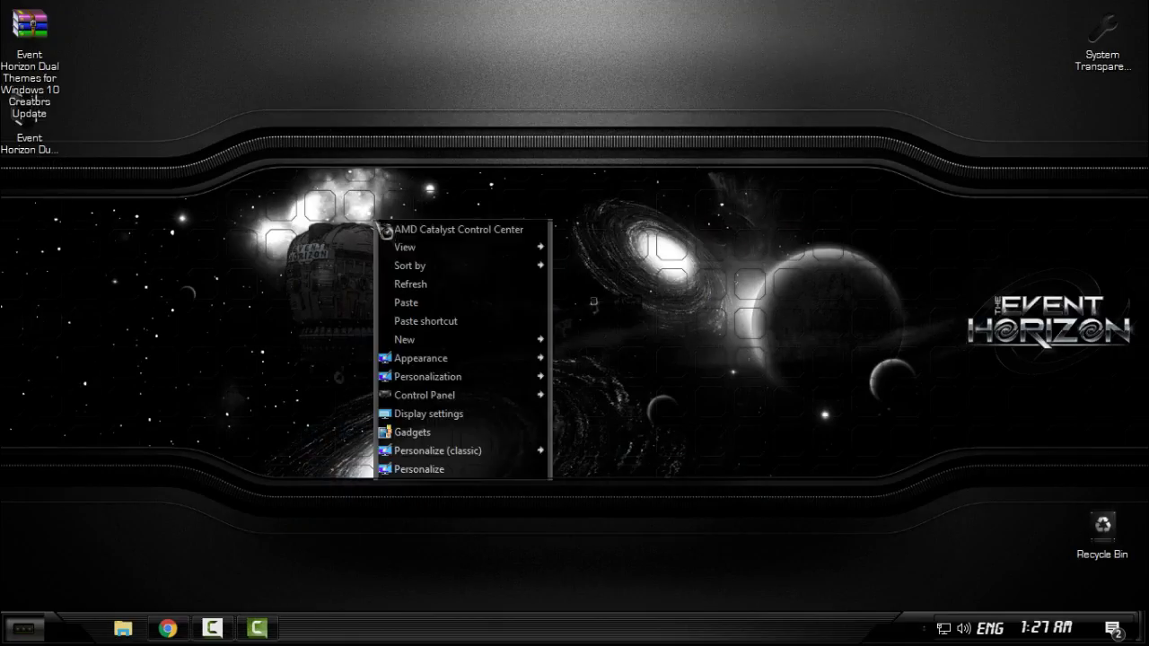
left_click(479, 284)
left_click(24, 628)
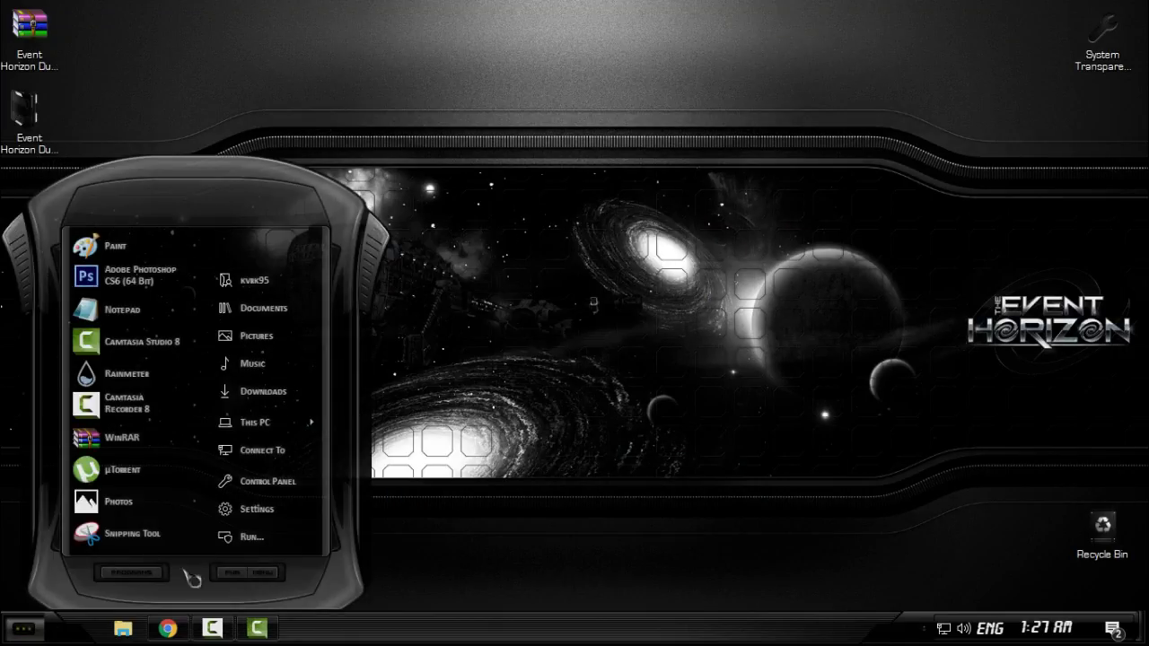
left_click(247, 572)
right_click(345, 95)
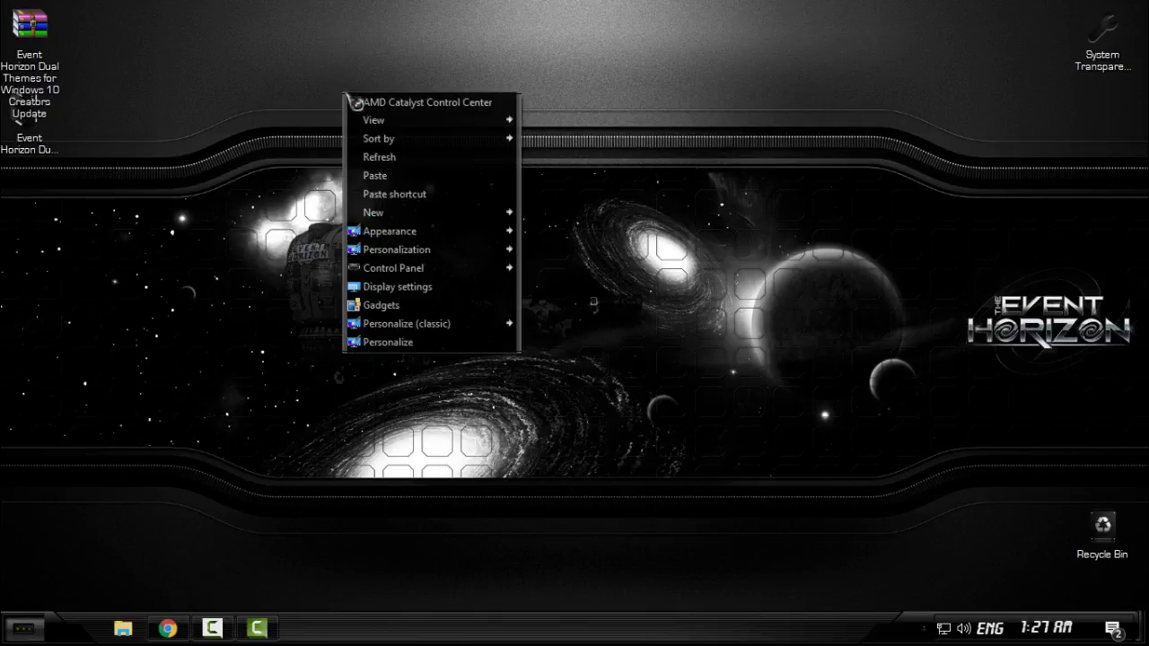
left_click(379, 157)
right_click(216, 75)
left_click(241, 135)
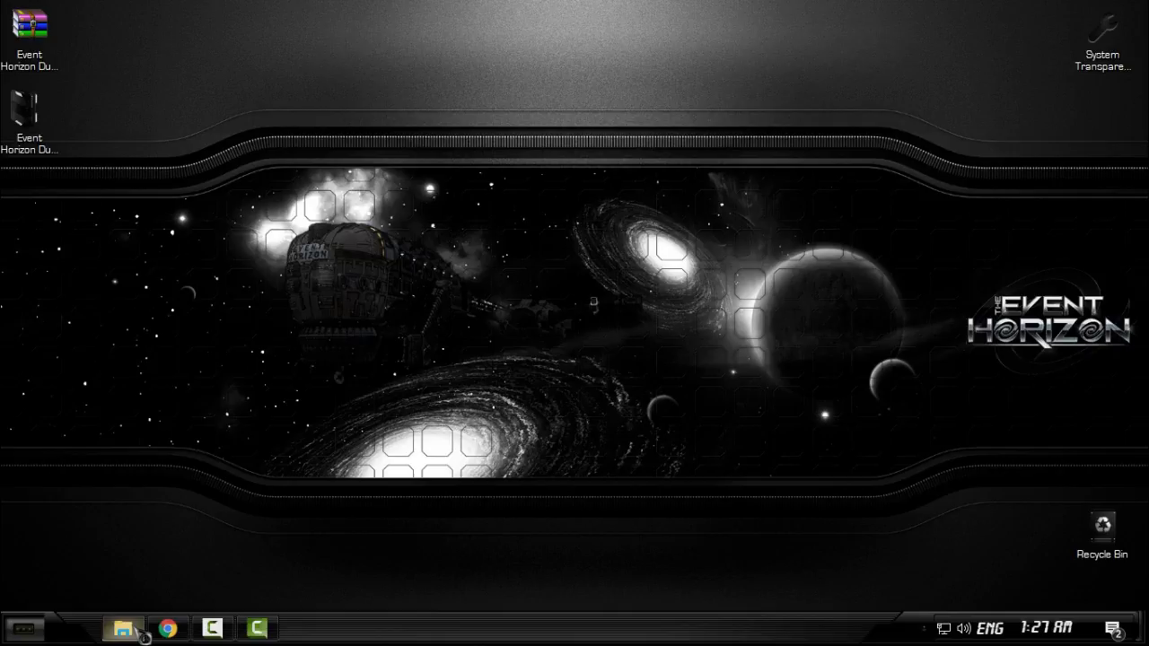
left_click(123, 629)
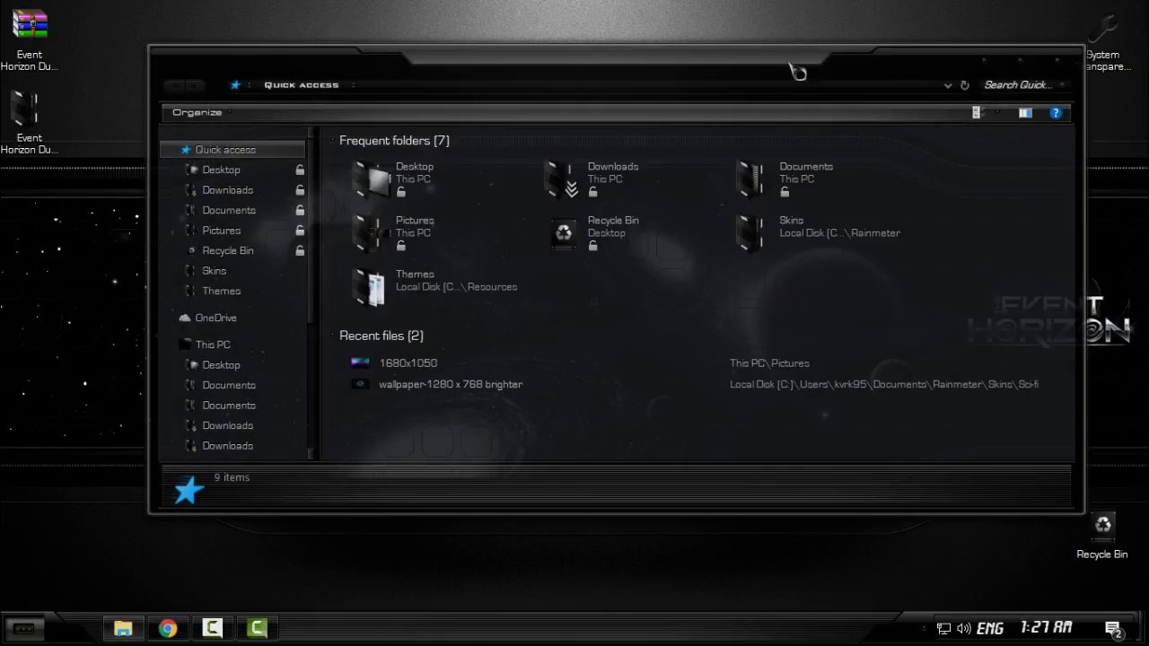
mouse_move(797, 72)
left_mouse_down()
mouse_move(821, 47)
mouse_move(796, 77)
left_mouse_up()
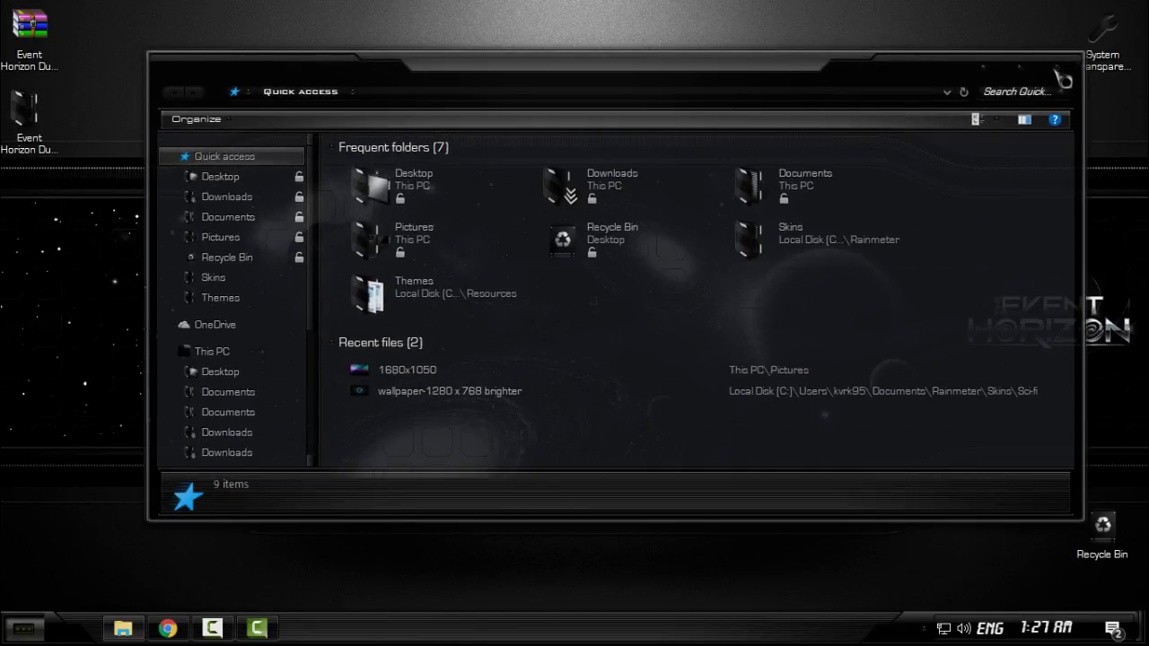
left_click(1058, 68)
right_click(394, 93)
left_click(426, 154)
left_click(1102, 40)
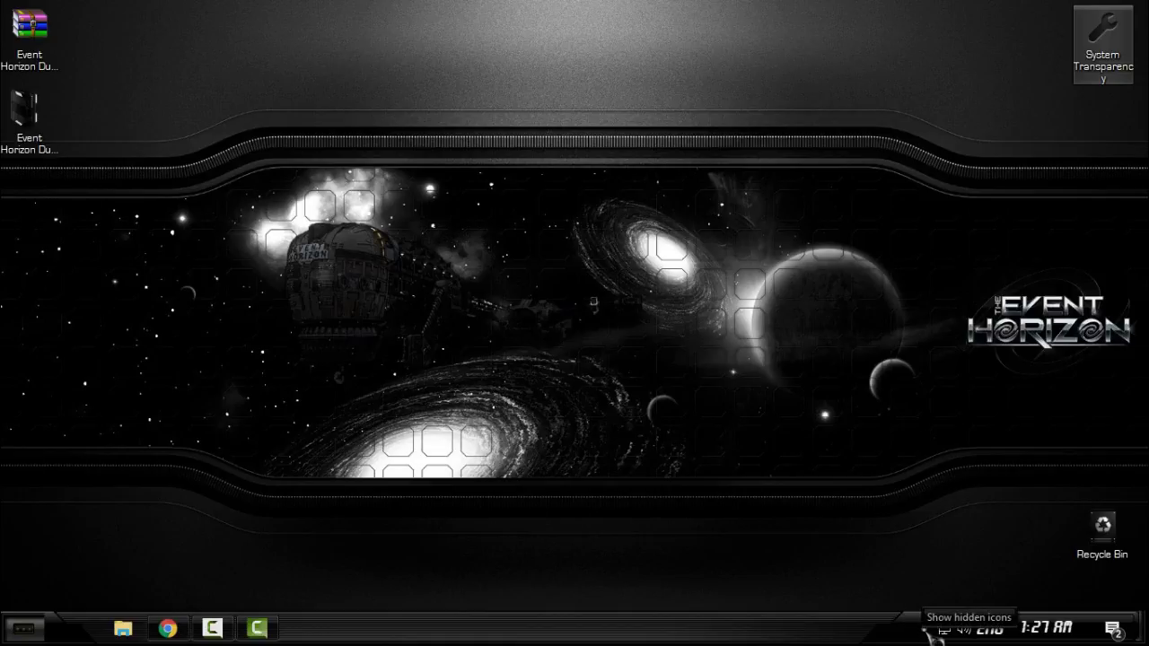
From the tray's System Transparency settings, set level 230 and enable Task Bar and all Explorer windows.
left_click(927, 631)
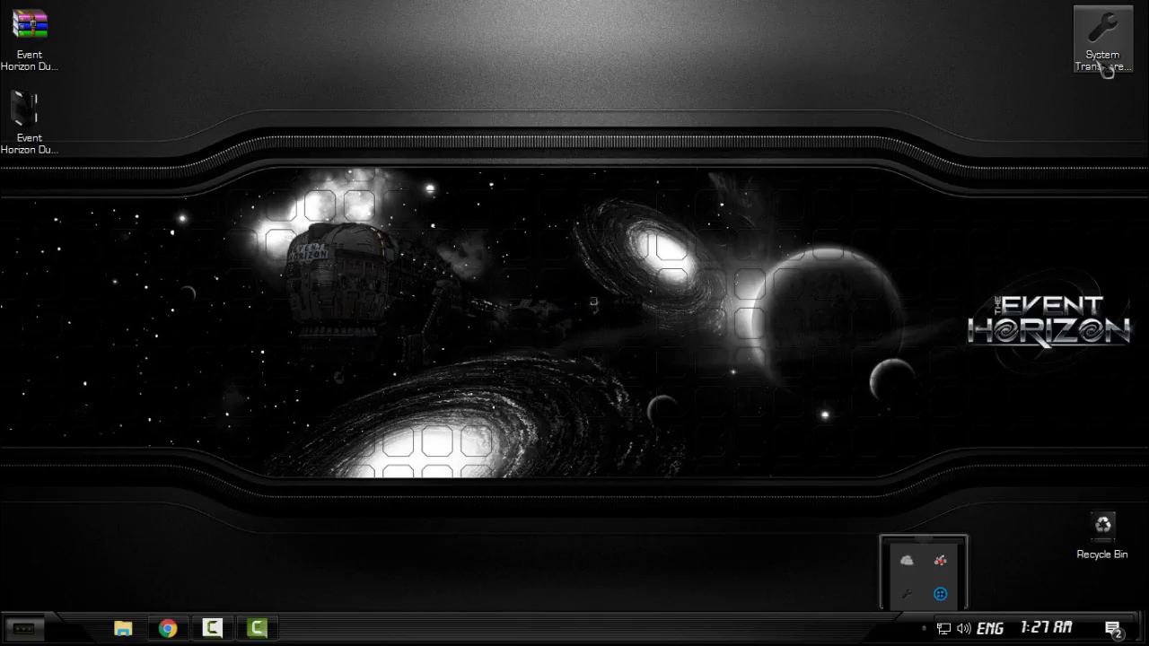
right_click(916, 596)
left_click(955, 542)
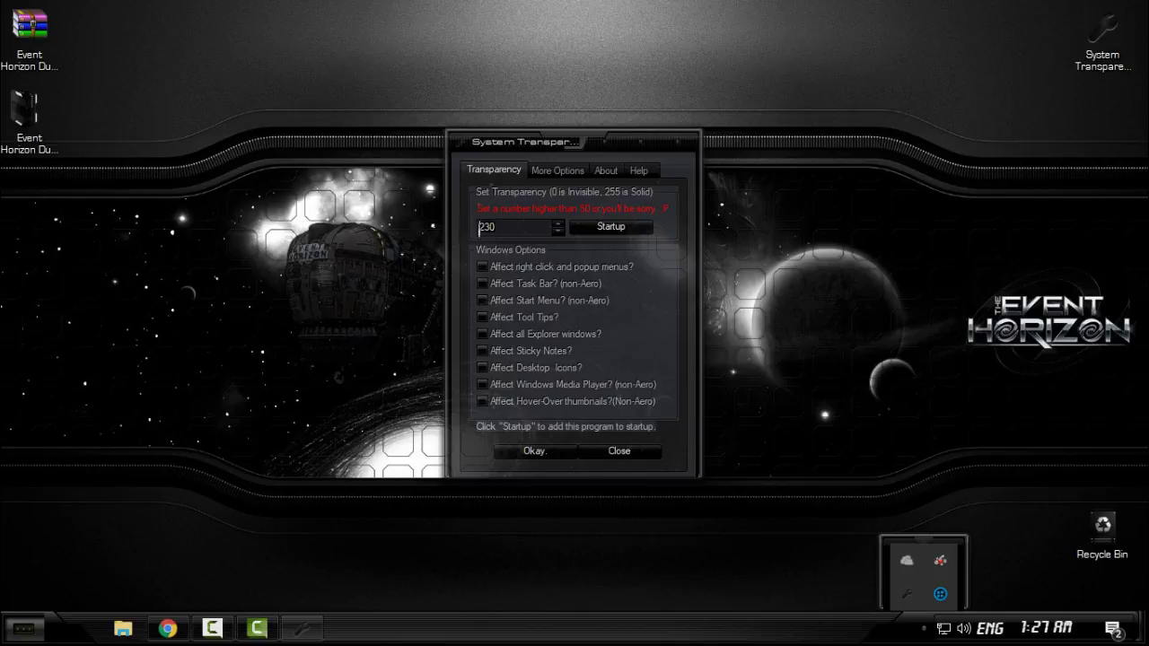
left_click(519, 227)
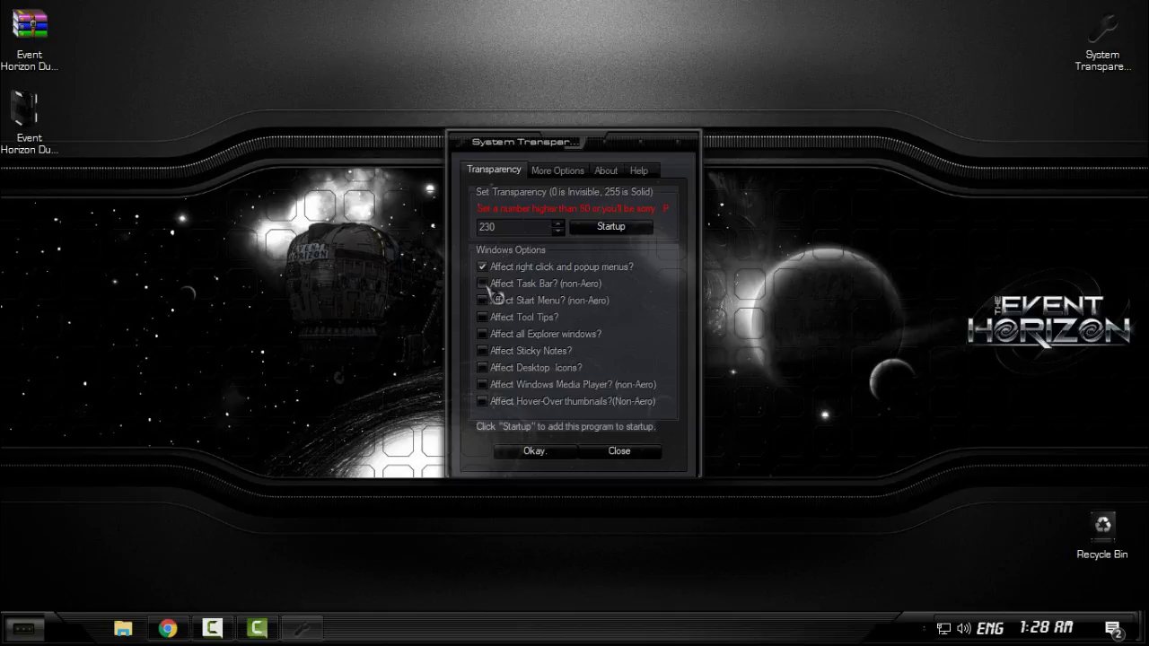
left_click(484, 285)
left_click(490, 335)
left_click(534, 454)
right_click(294, 156)
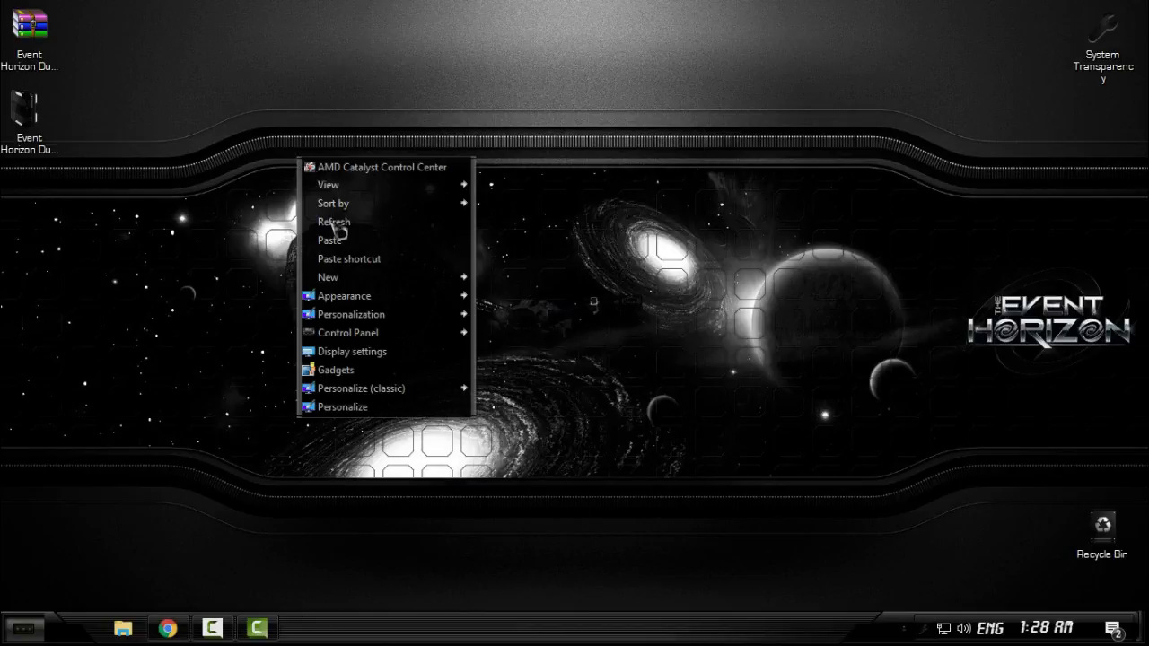
left_click(334, 221)
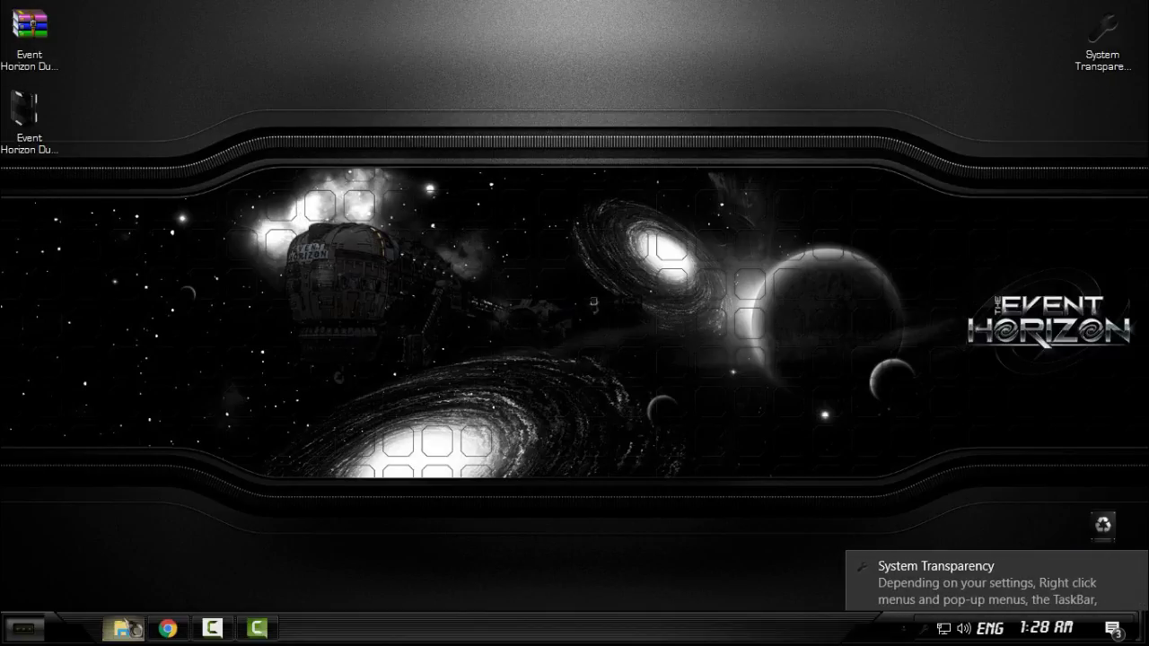
left_click(123, 628)
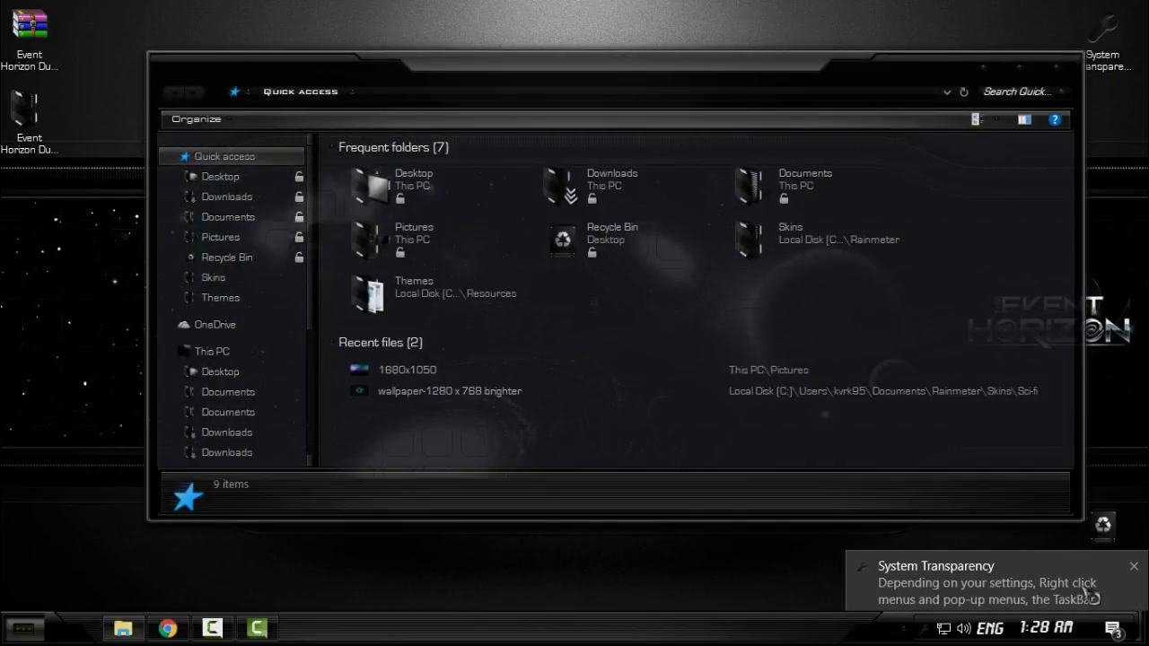
left_click(920, 587)
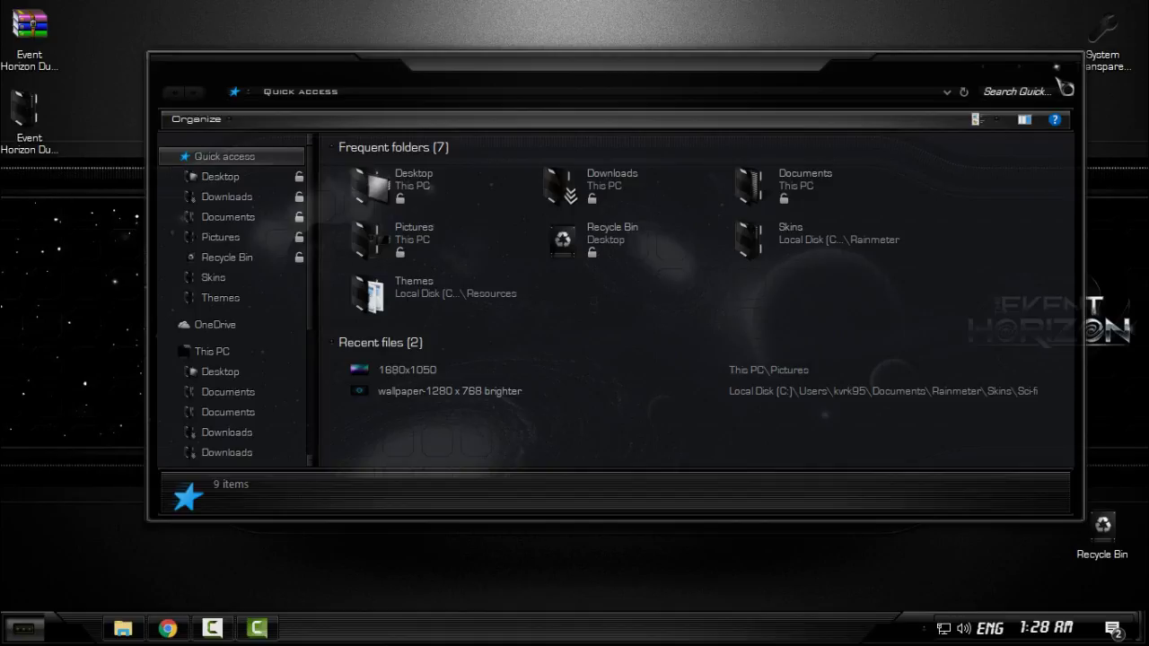
left_click(1060, 82)
right_click(334, 237)
left_click(375, 301)
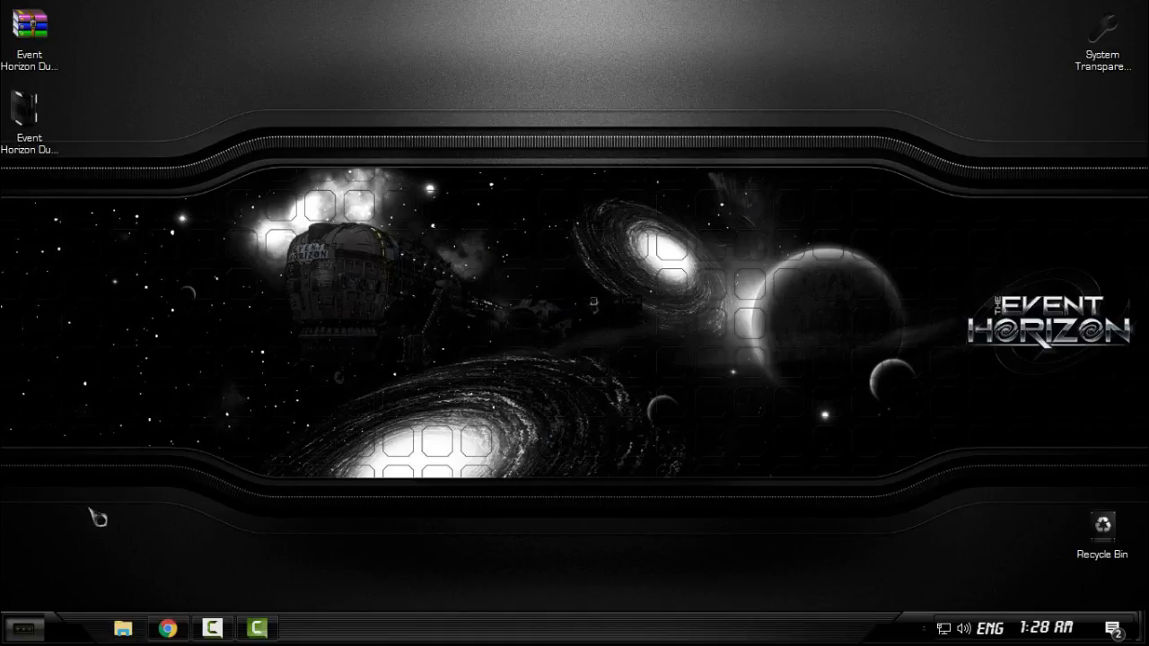
left_click(47, 628)
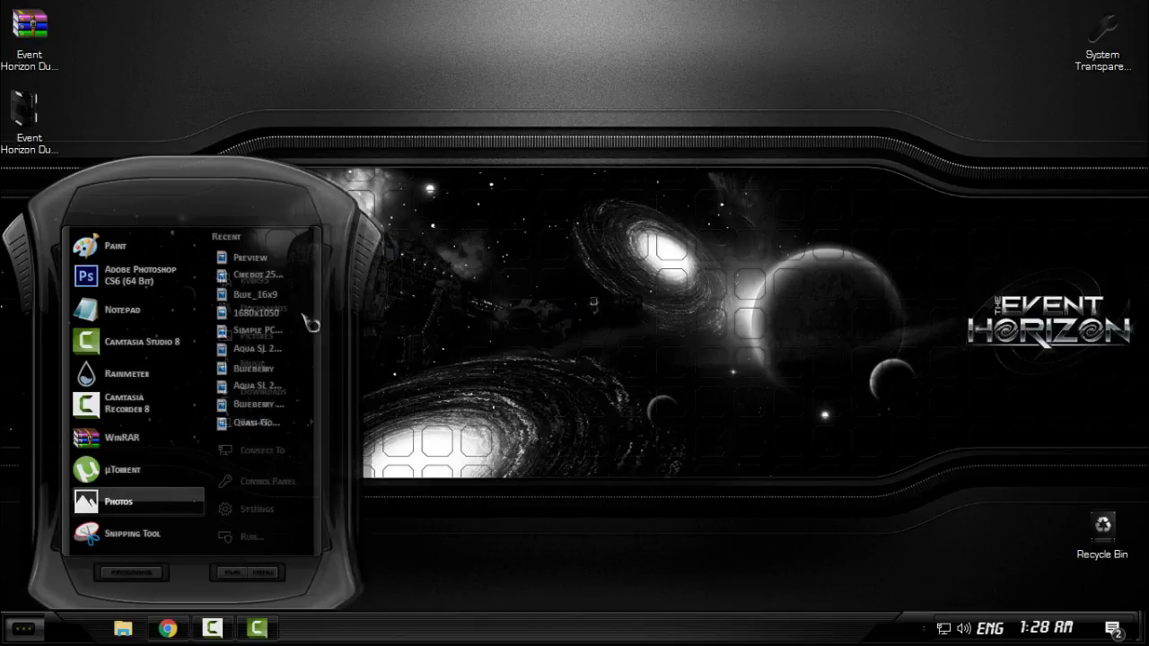
left_click(36, 633)
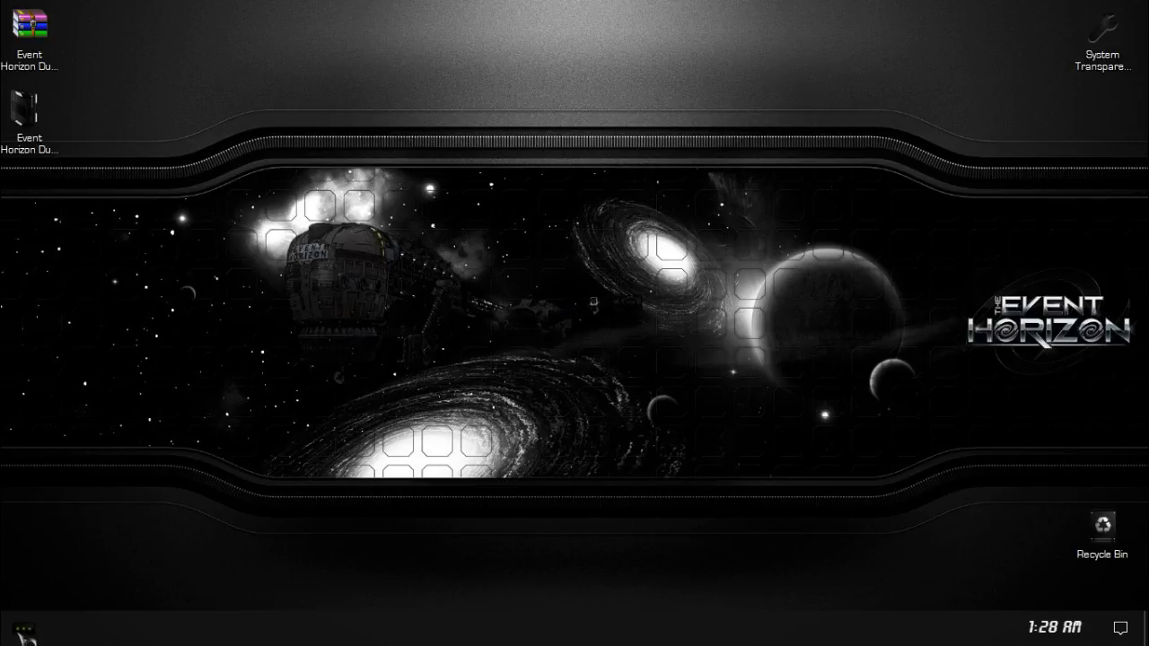
left_click(27, 631)
right_click(267, 433)
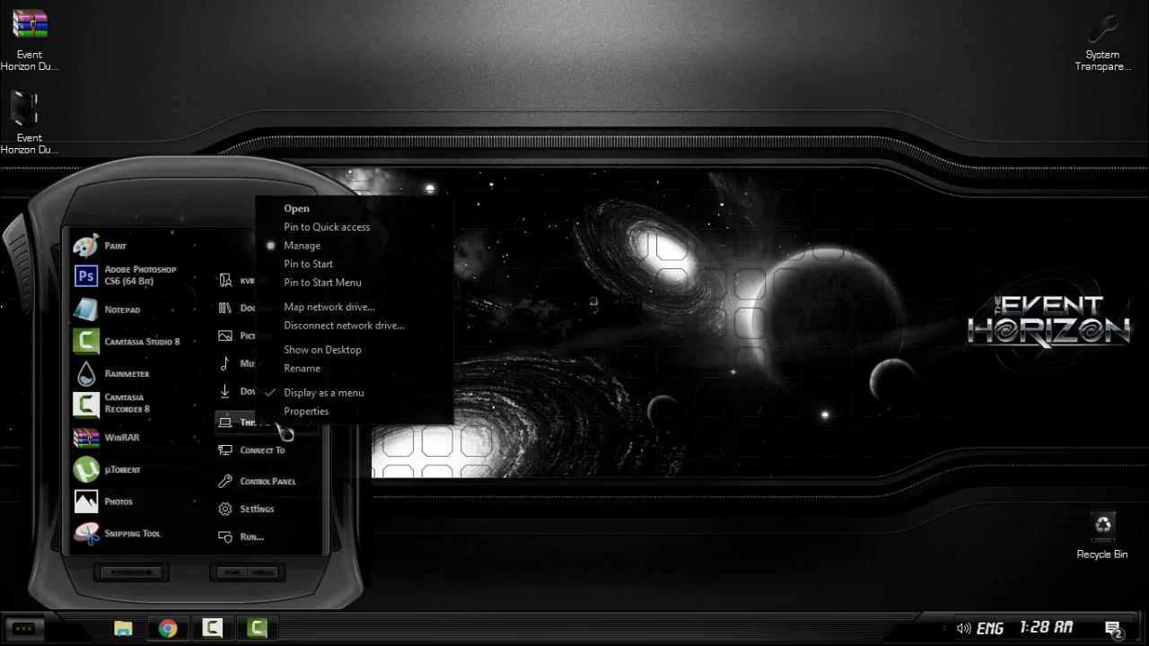
left_click(305, 411)
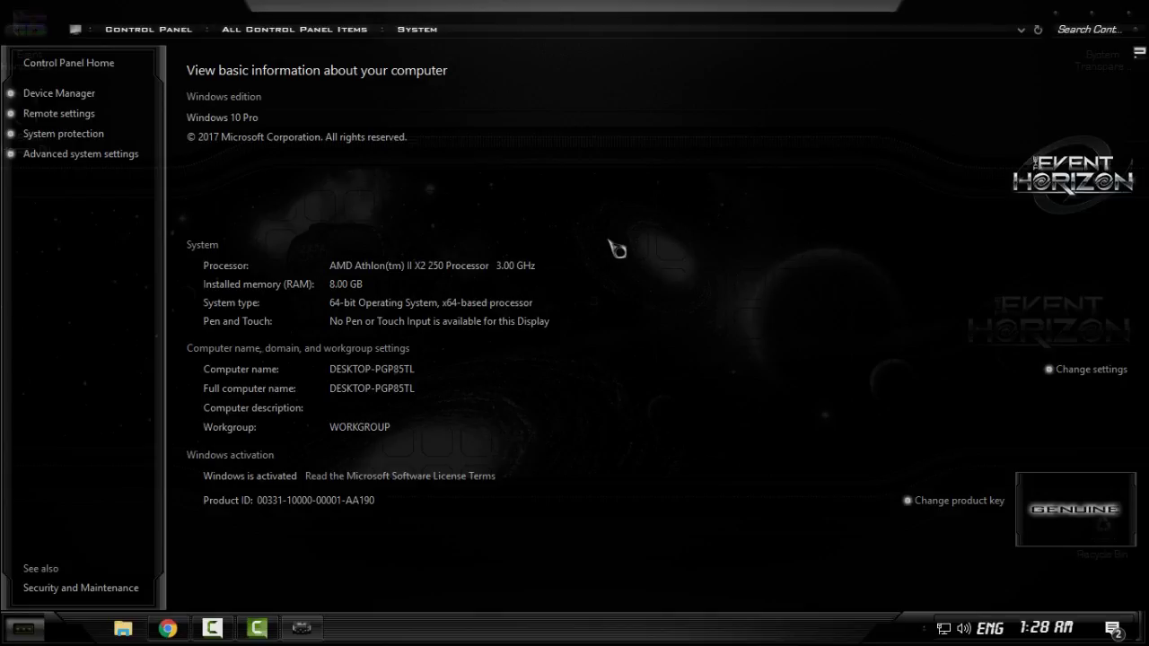
left_click_drag(621, 9, 3, 242)
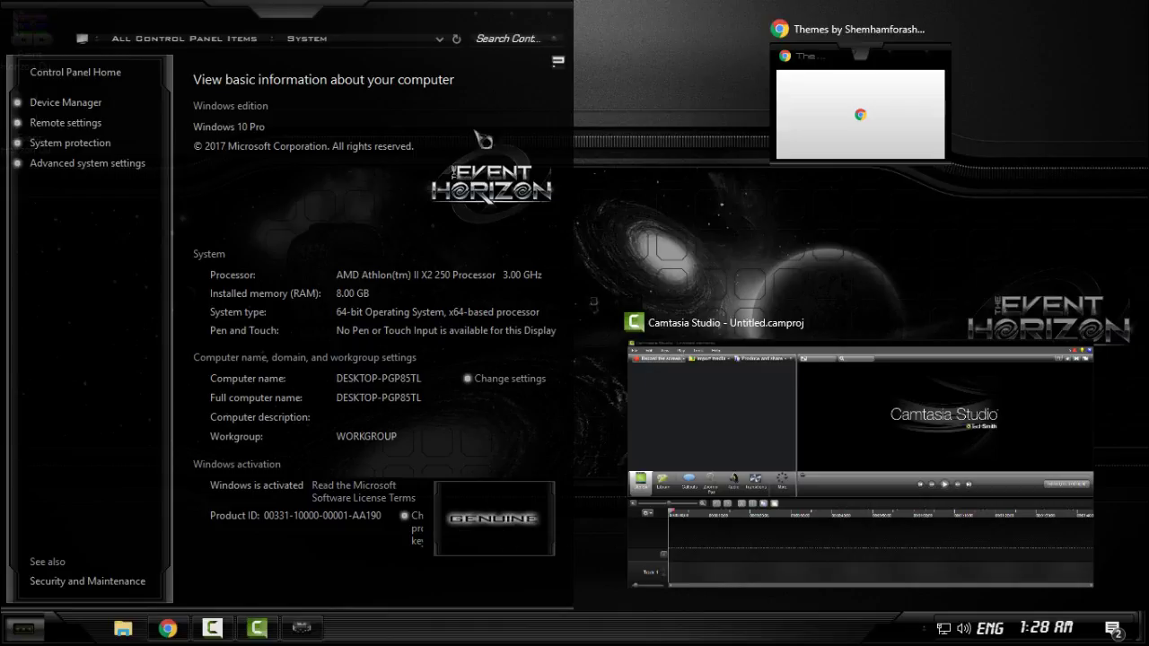
left_click(549, 15)
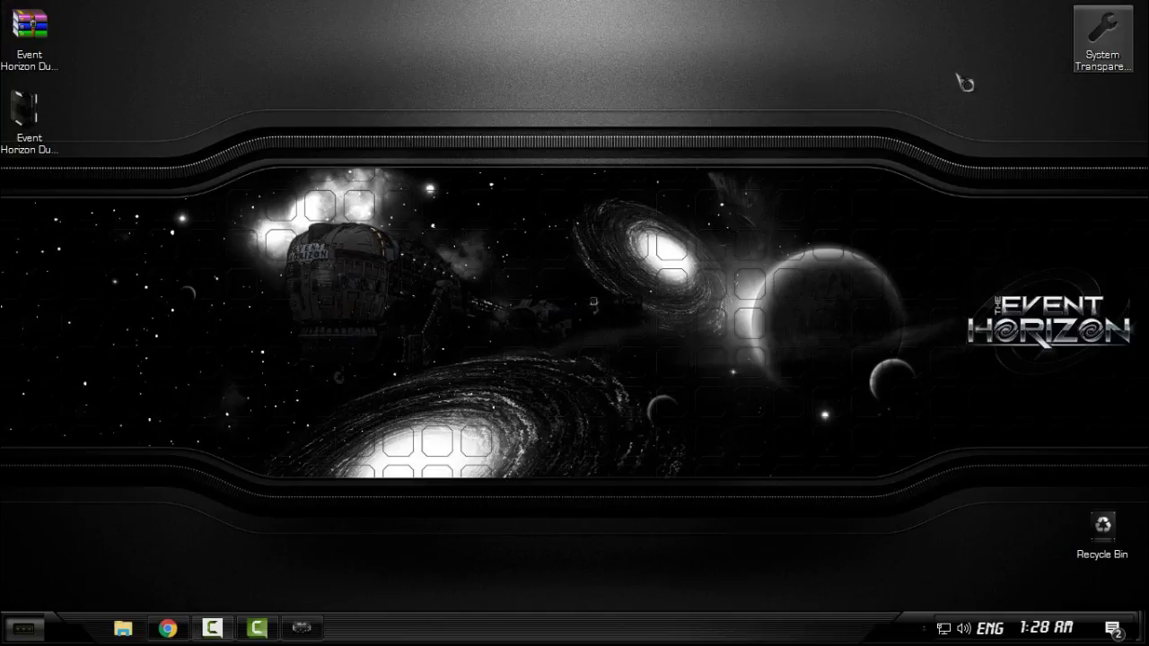
right_click(474, 149)
left_click(508, 211)
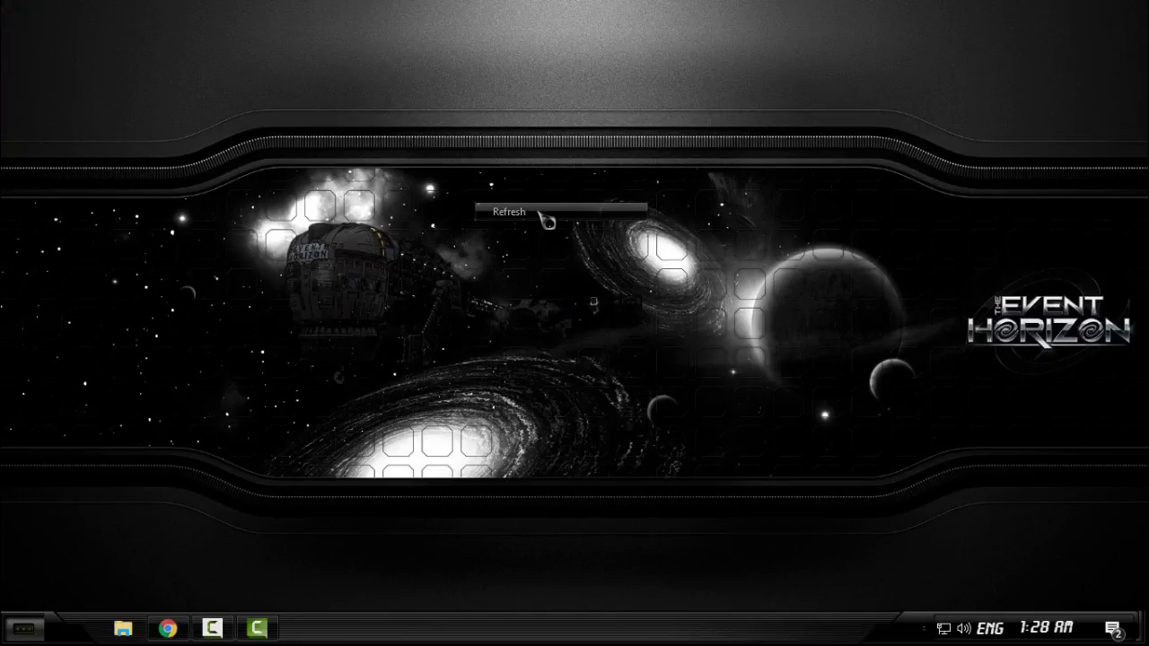
left_click(125, 629)
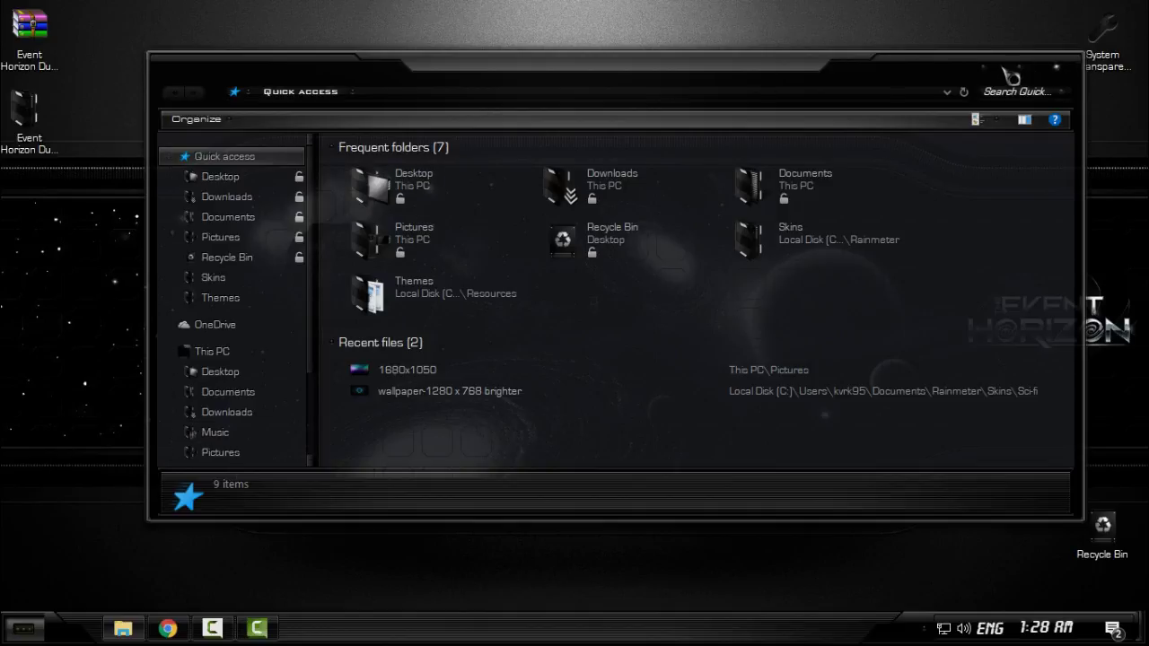
left_click(1064, 78)
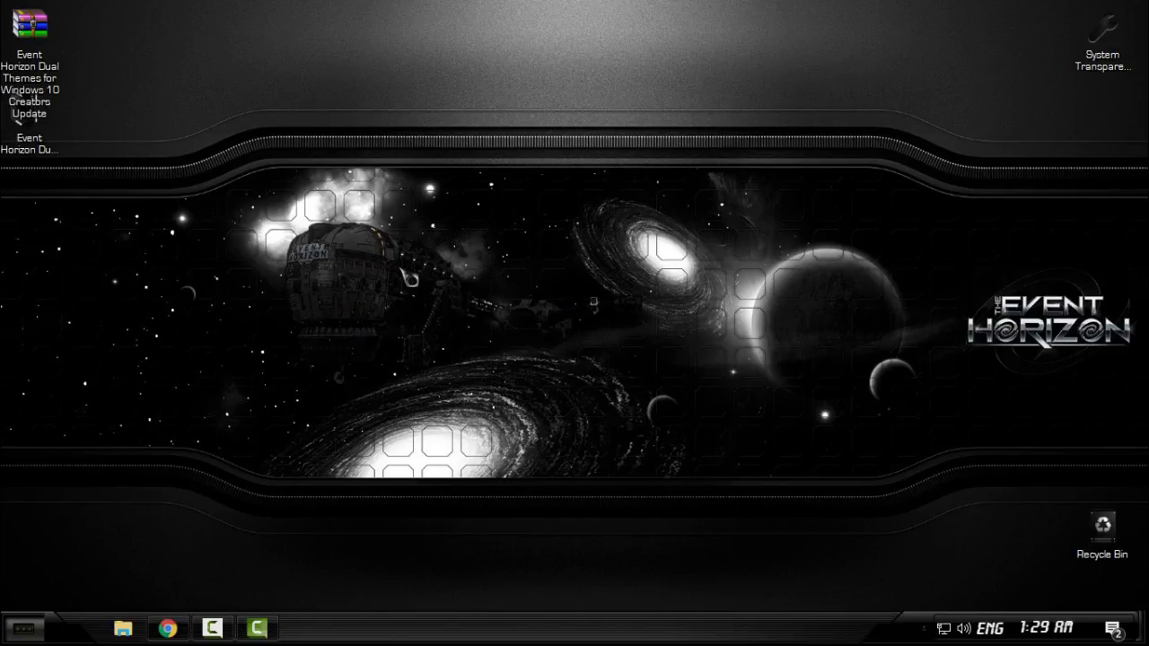
right_click(397, 266)
left_click(391, 276)
left_click(25, 629)
right_click(567, 186)
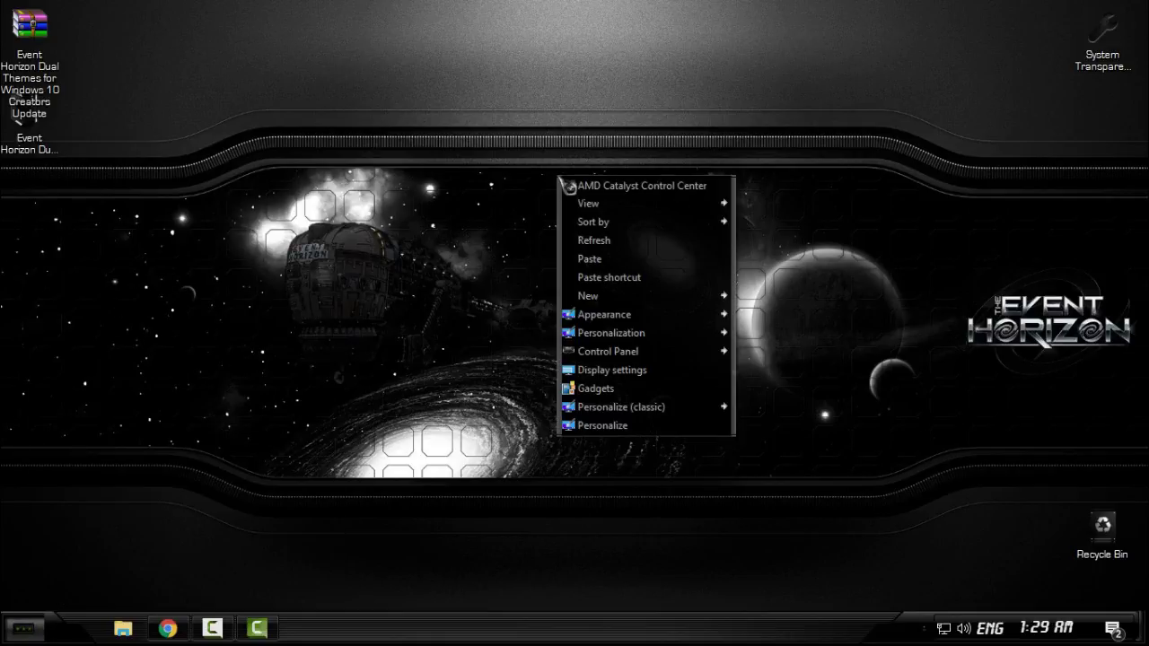
left_click(615, 240)
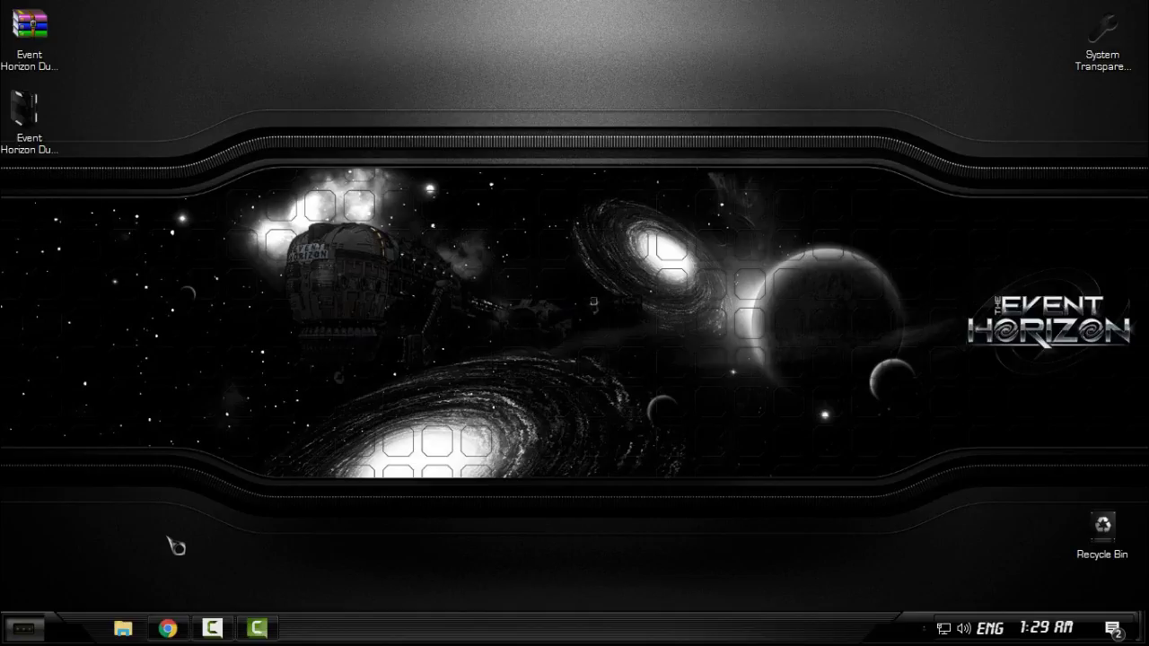
right_click(372, 214)
mouse_move(422, 259)
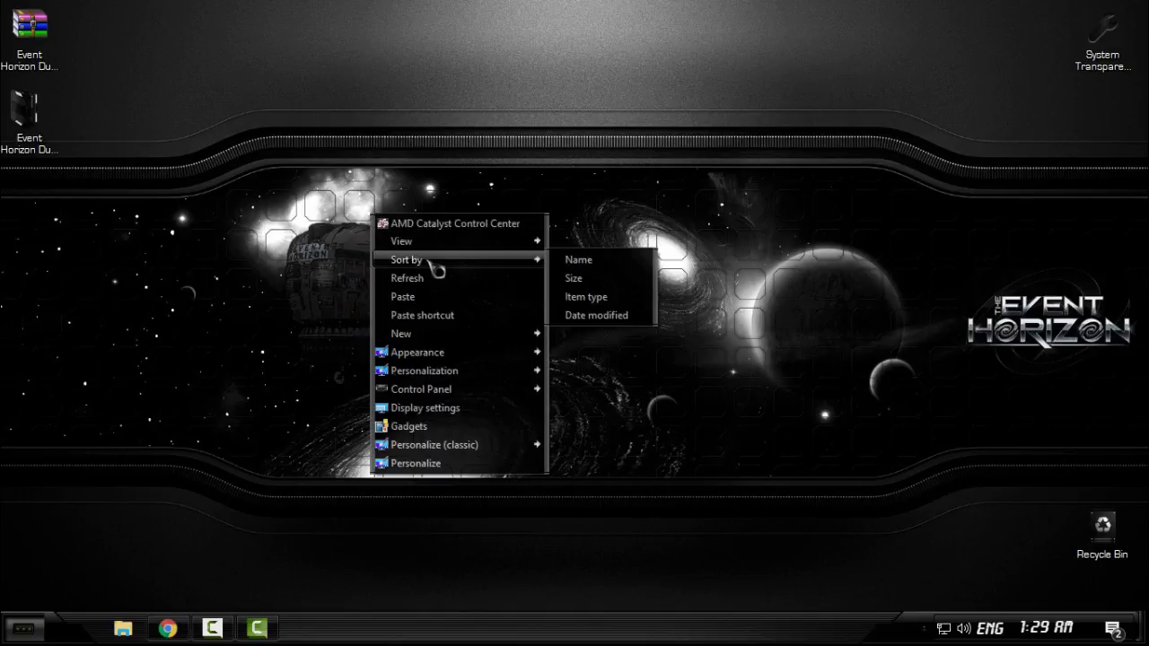
left_click(440, 278)
left_click(25, 628)
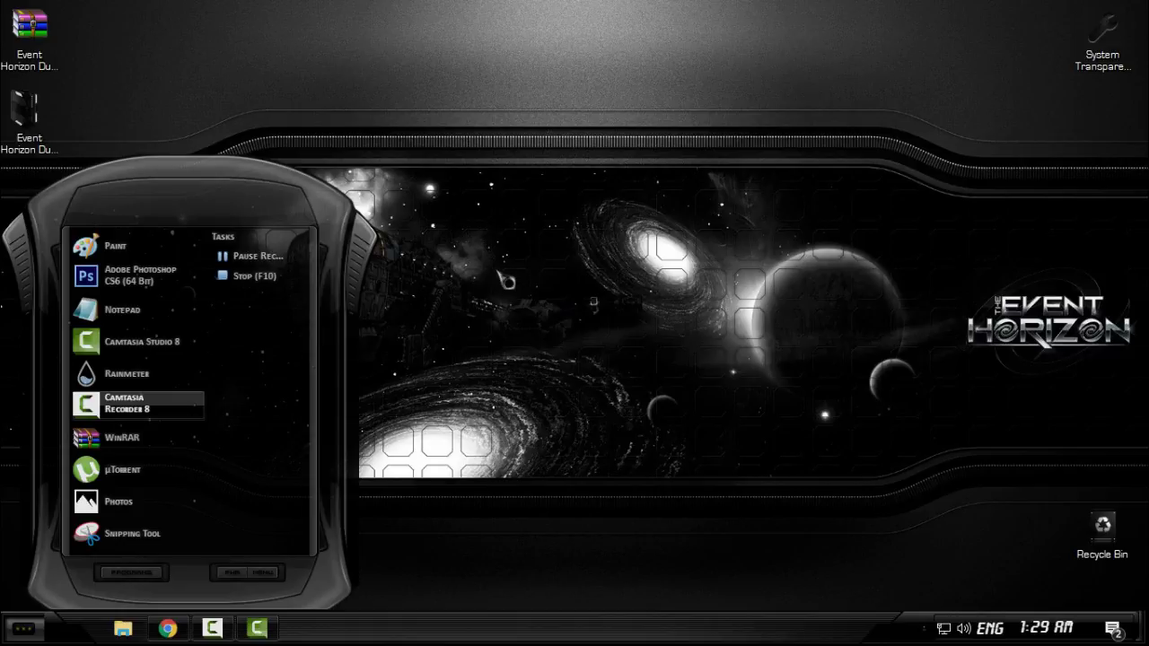
left_click(505, 281)
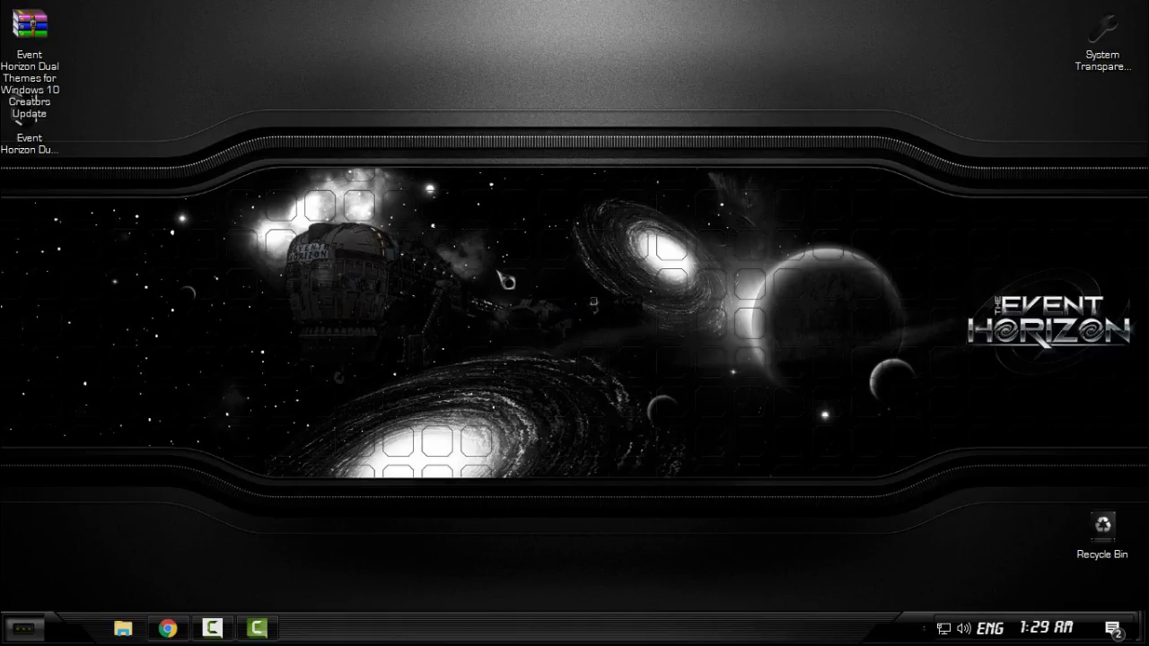